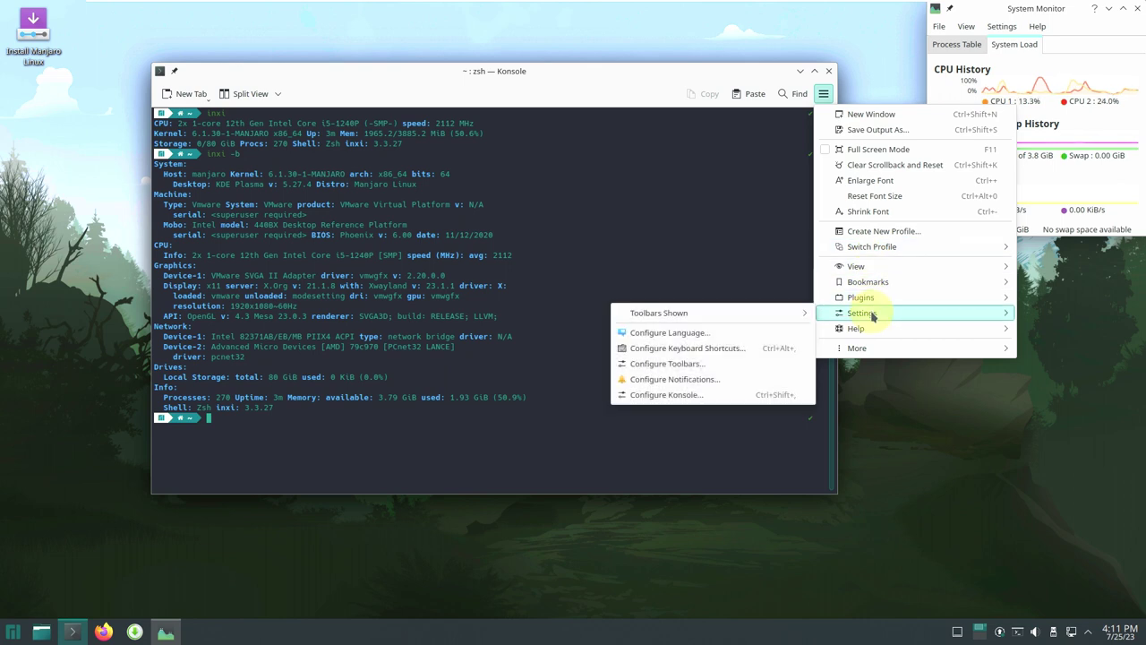
Step: Browse Konsole's Thumbnails, Temporary Files, Tab Bar / Splitters, Profiles and General pages, then close unchanged
{"action": "mouse_move", "coordinate": [847, 315]}
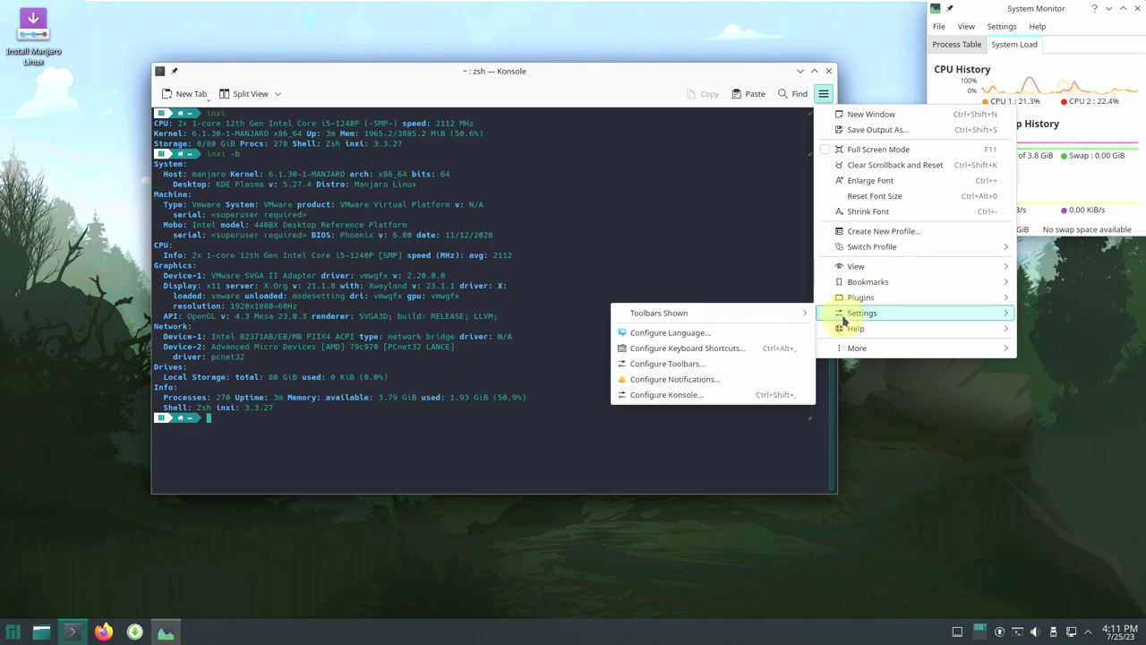
{"action": "left_click", "coordinate": [687, 394]}
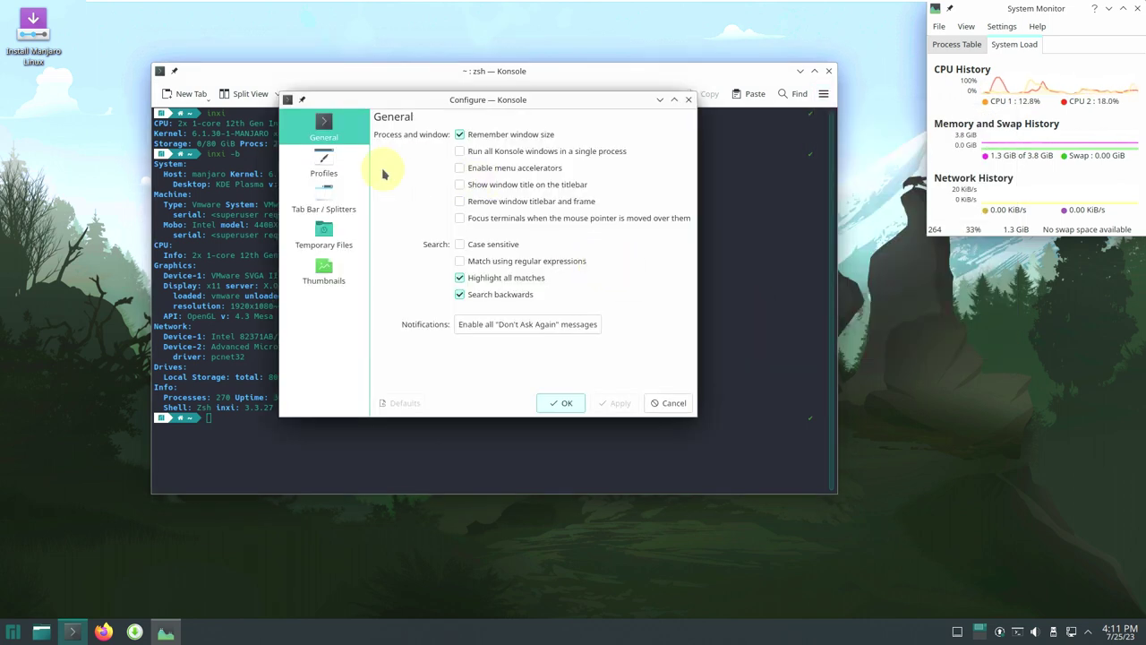
{"action": "left_click", "coordinate": [323, 271]}
{"action": "left_click", "coordinate": [324, 236]}
{"action": "left_click", "coordinate": [328, 208]}
{"action": "left_click", "coordinate": [326, 167]}
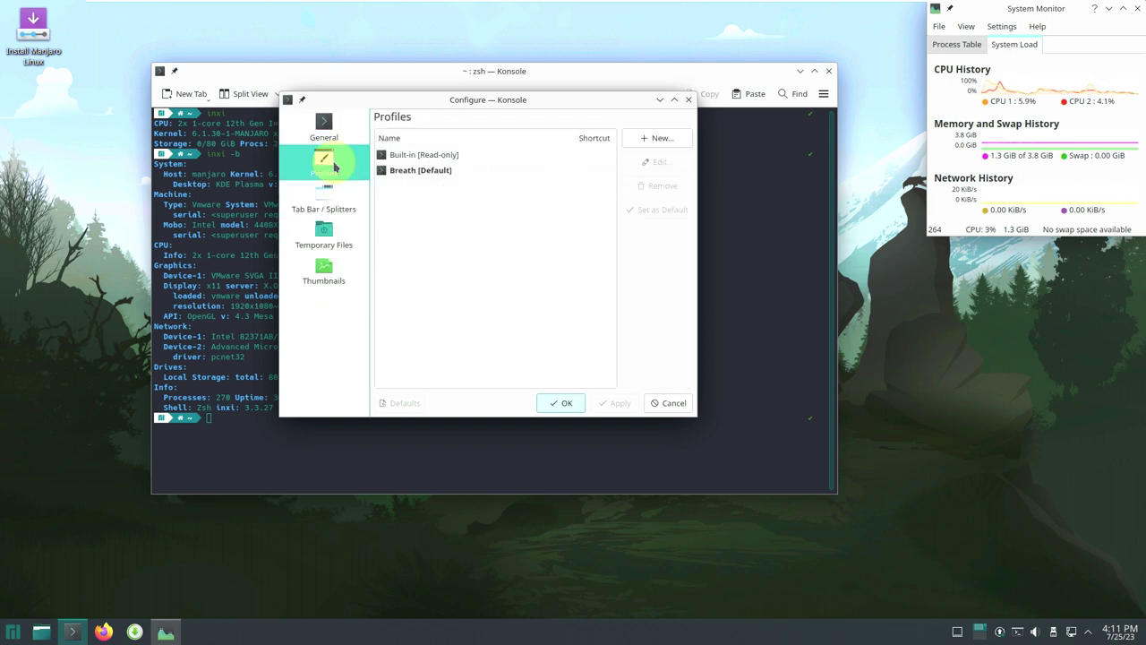
{"action": "key", "text": "Up"}
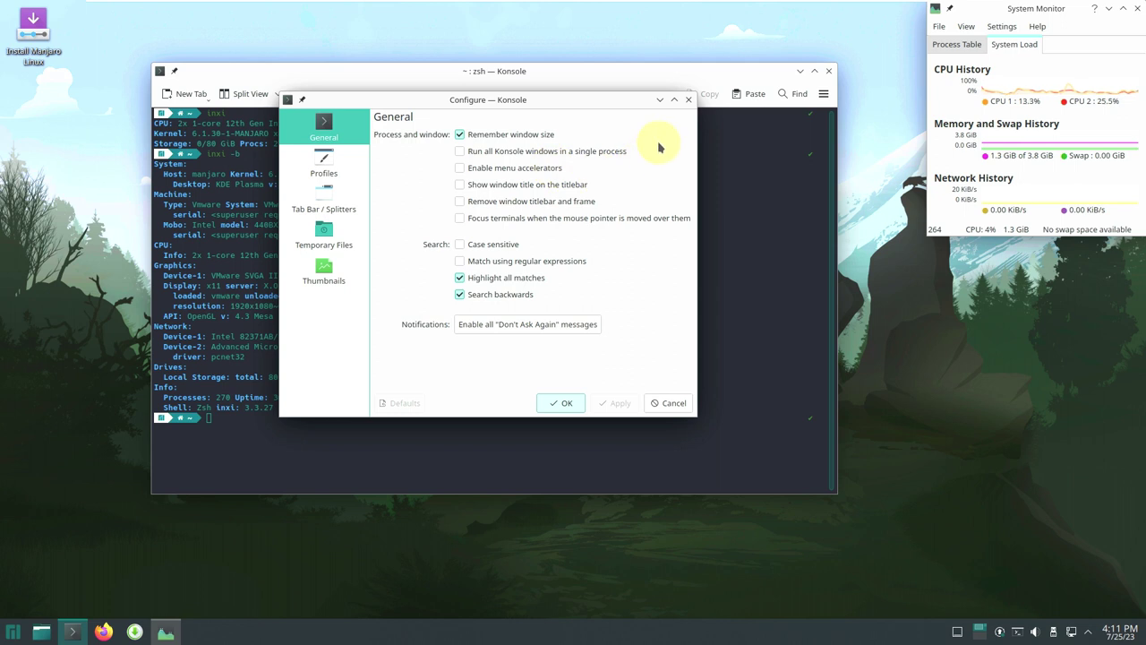
{"action": "left_click", "coordinate": [688, 99]}
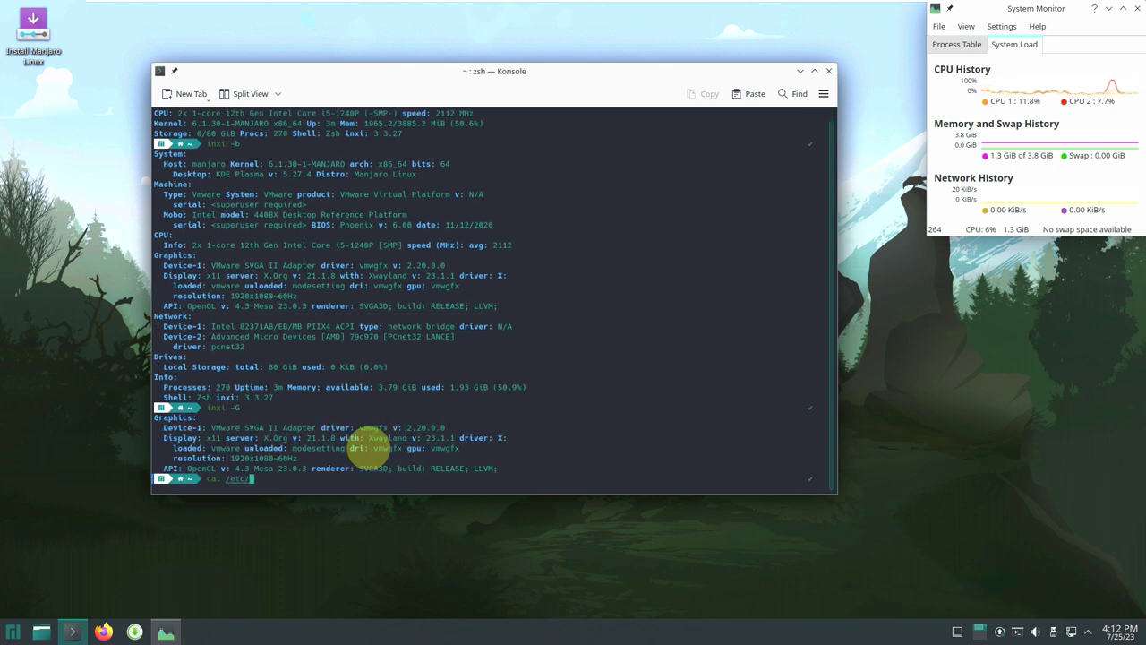
Step: Run cat /etc/issue, neofetch, inxi -Sv8 and htop in Konsole
{"action": "type", "text": "ue"}
{"action": "key", "text": "Return"}
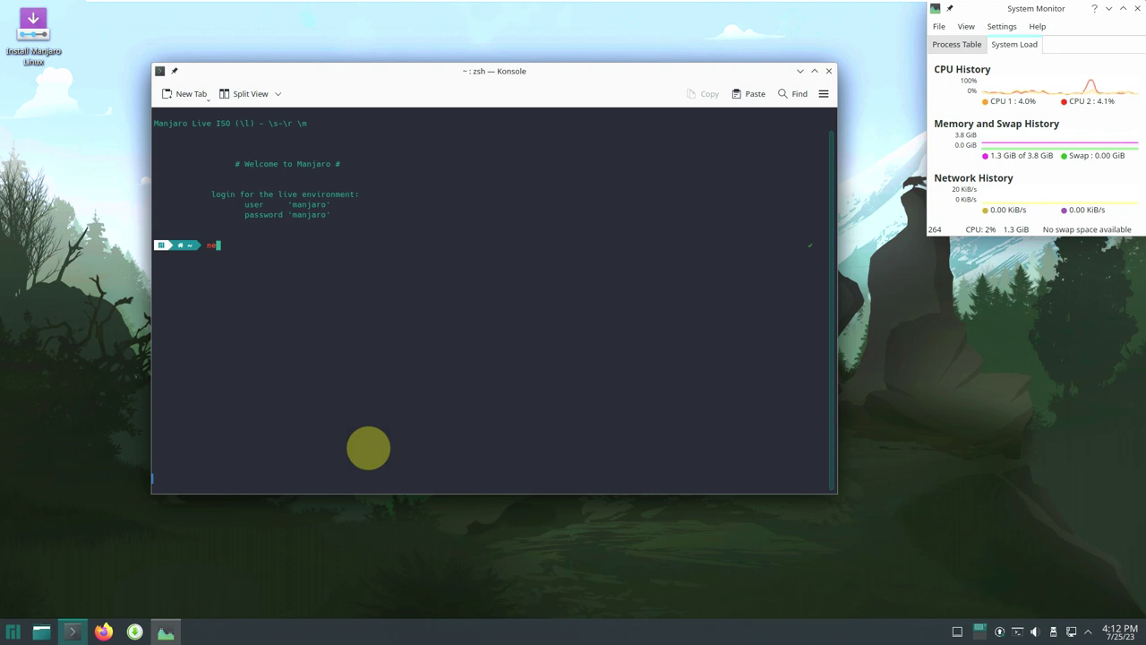
{"action": "type", "text": "neofetch"}
{"action": "key", "text": "Return"}
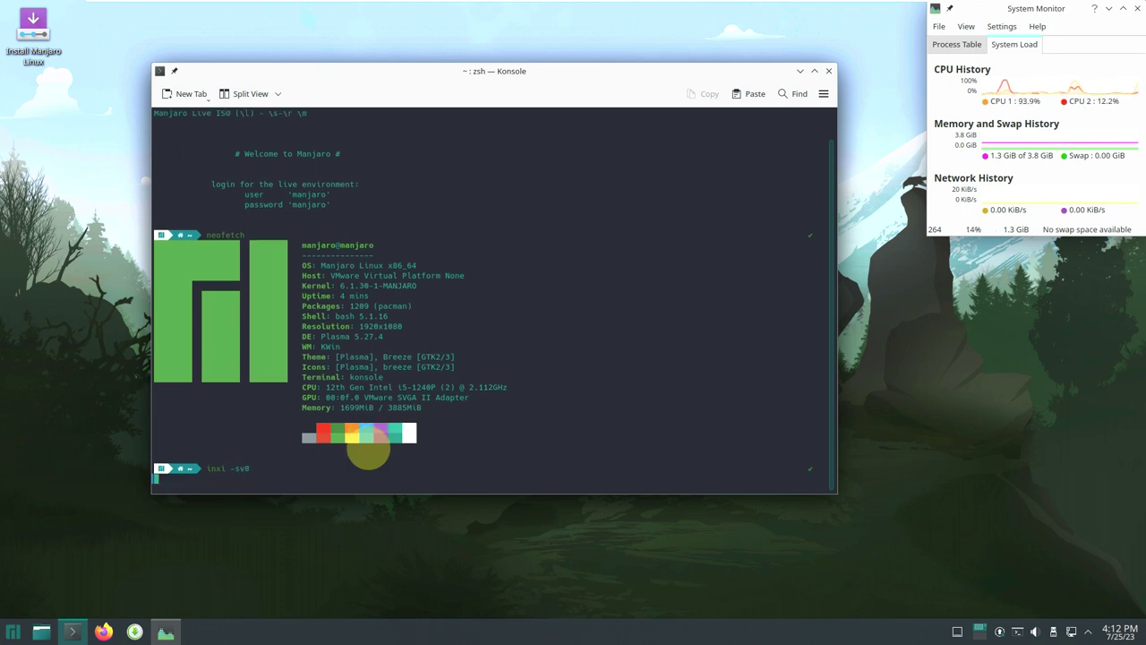
{"action": "key", "text": "Return"}
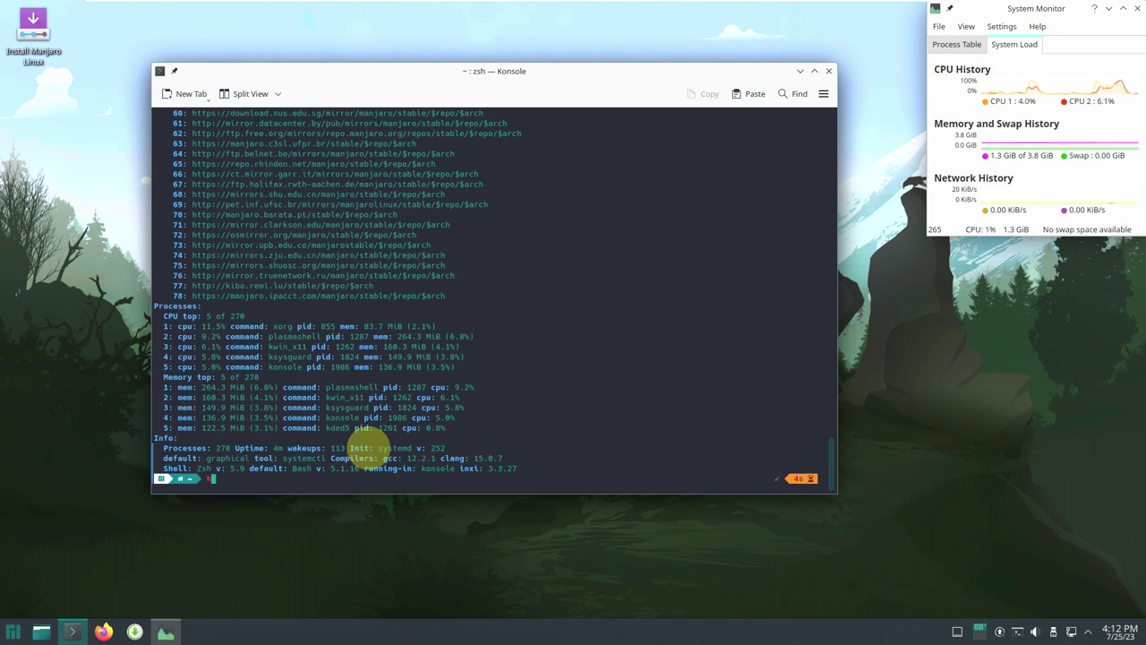
{"action": "key", "text": "Return"}
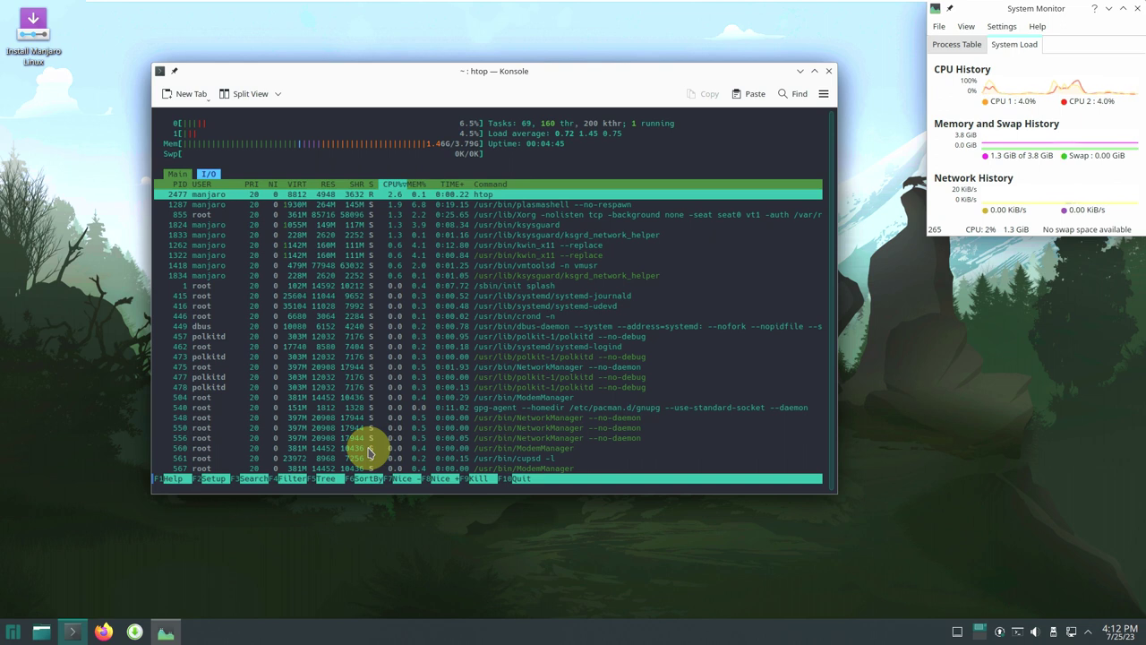
Step: View About Konsole, then close the terminal, confirming Close Window while htop runs
{"action": "left_click", "coordinate": [823, 93]}
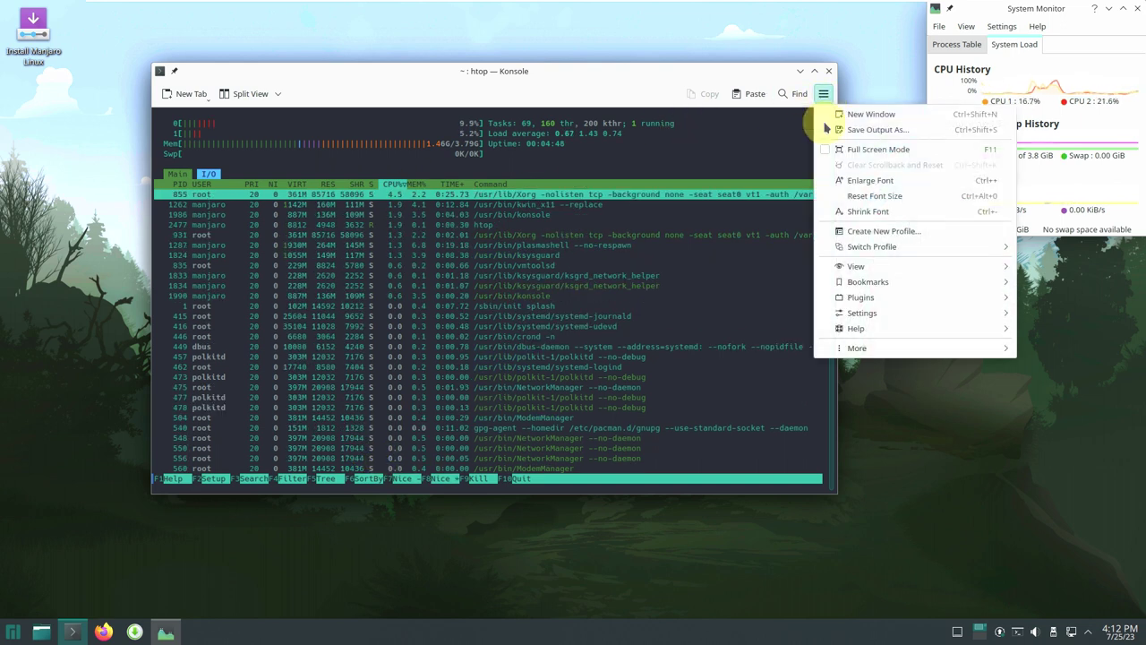
{"action": "mouse_move", "coordinate": [857, 328]}
{"action": "left_click", "coordinate": [747, 417]}
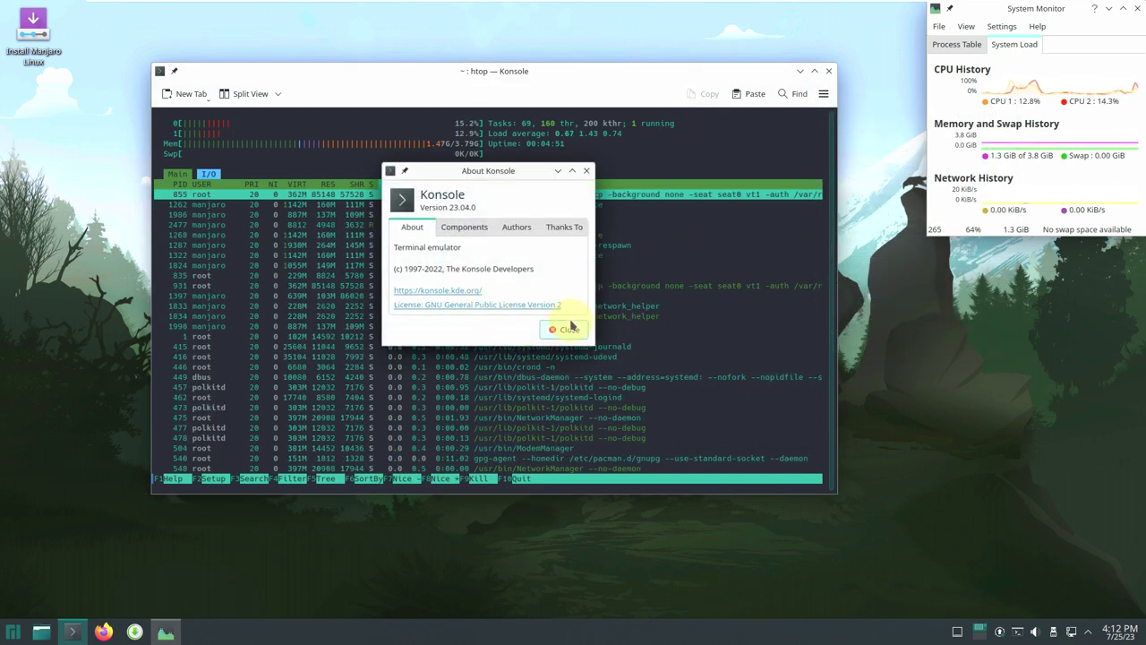
{"action": "left_click", "coordinate": [570, 329]}
{"action": "left_click", "coordinate": [828, 71]}
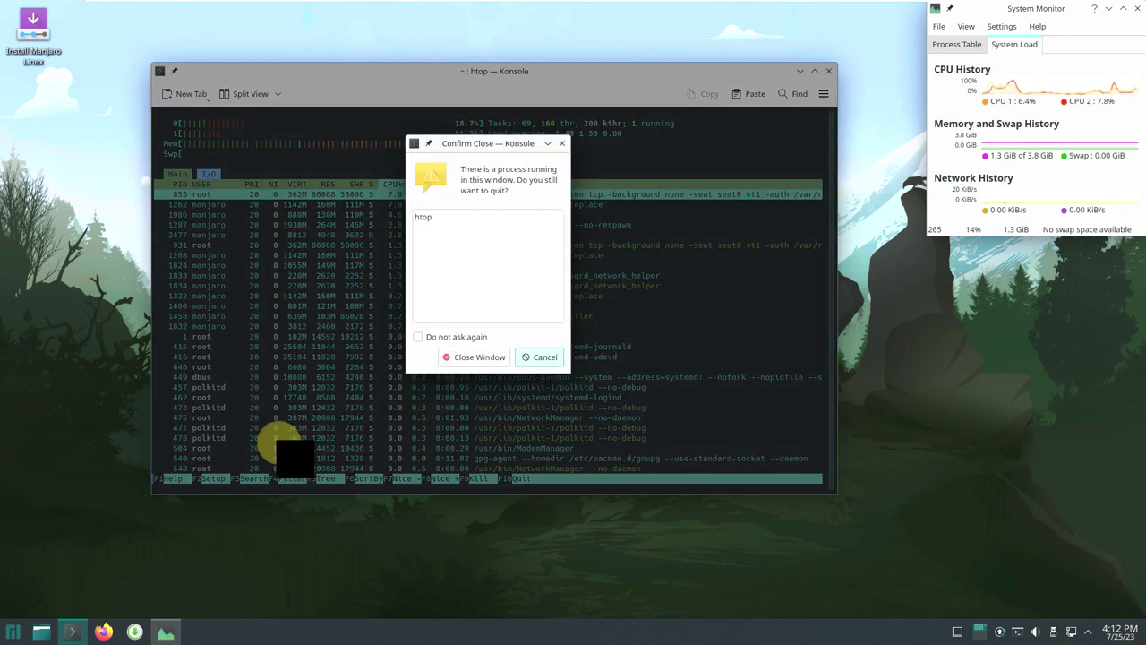
{"action": "left_click", "coordinate": [464, 356]}
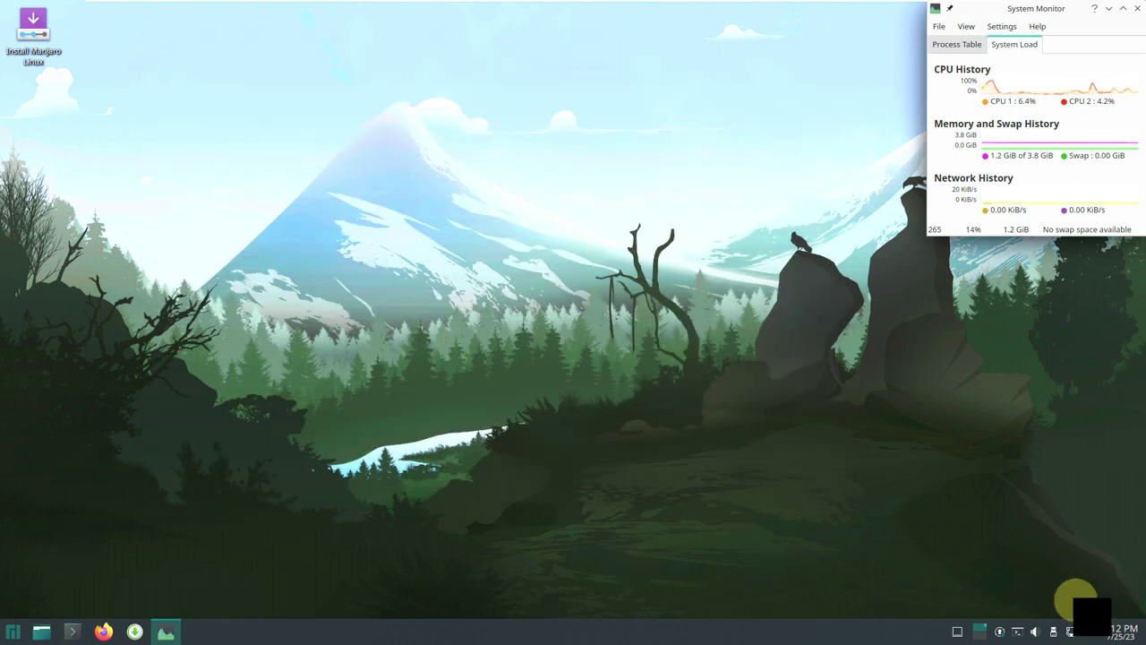
Step: Check the July calendar, status overview, network connections and disks popups from the tray
{"action": "left_click", "coordinate": [1121, 632]}
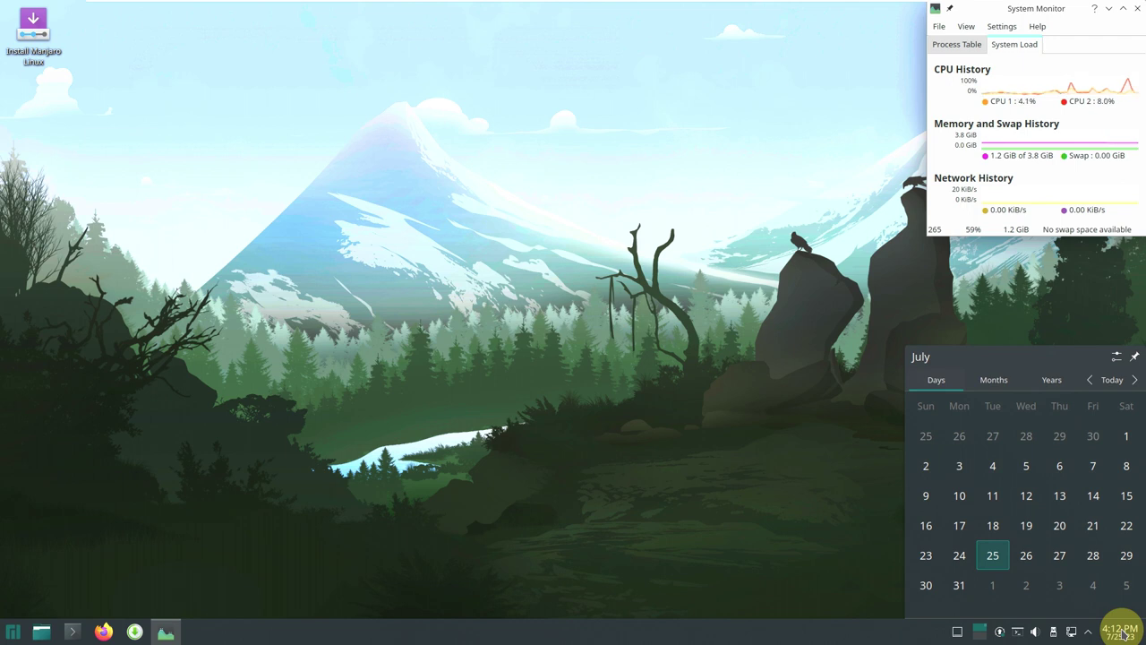
{"action": "left_click", "coordinate": [1122, 632]}
{"action": "left_click", "coordinate": [1089, 634]}
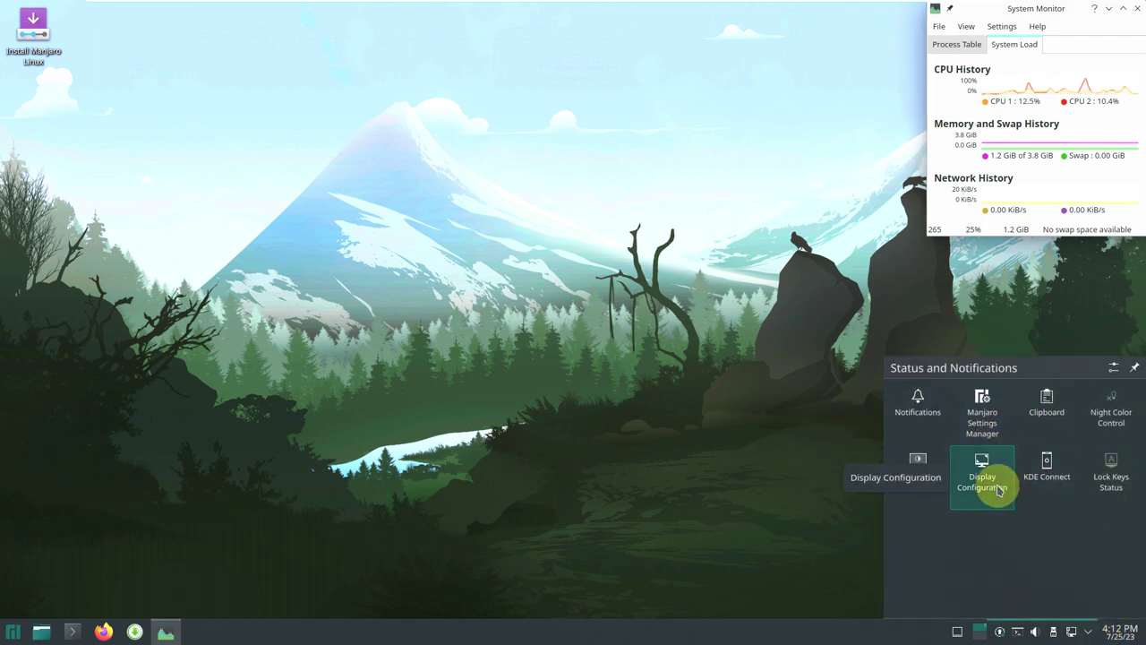
{"action": "left_click", "coordinate": [1072, 633]}
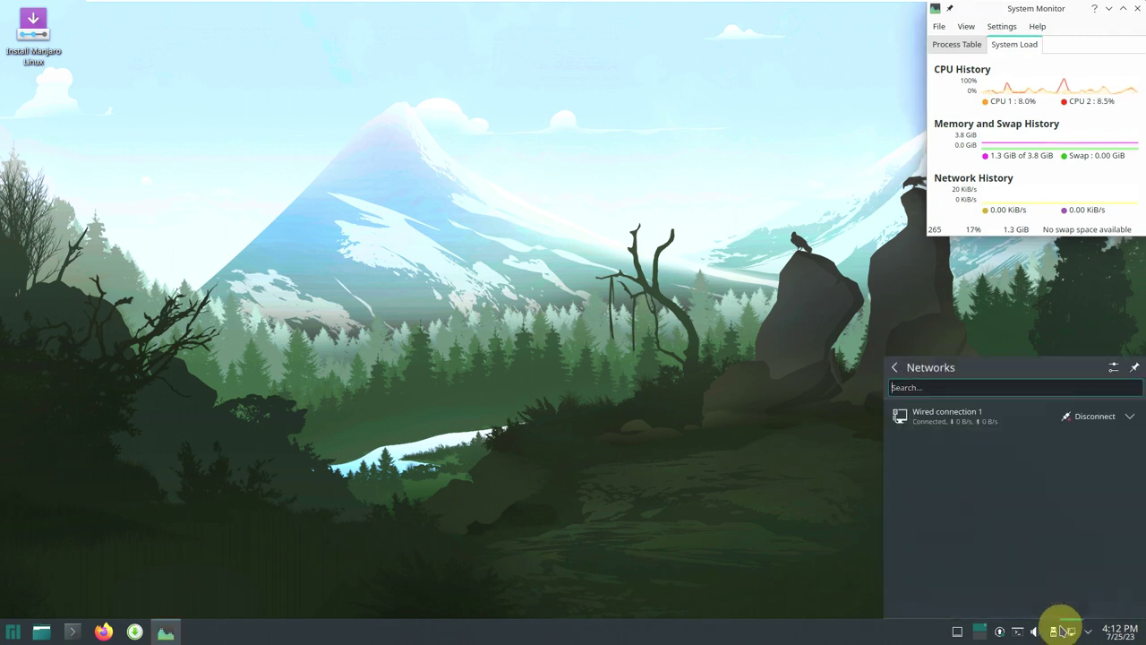
{"action": "left_click", "coordinate": [1054, 632]}
{"action": "left_click", "coordinate": [1054, 633]}
{"action": "left_click", "coordinate": [1054, 633]}
Step: Check per-application volume levels, then launch Package Manager from the Pamac tray icon
{"action": "left_click", "coordinate": [1038, 633]}
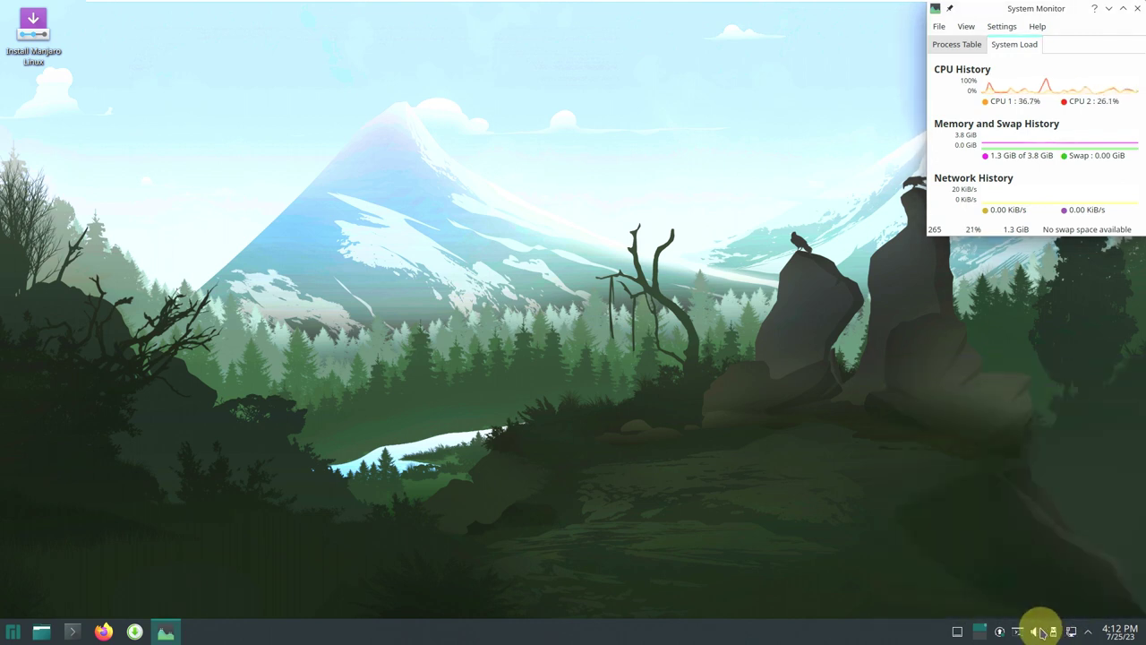
{"action": "left_click", "coordinate": [1074, 388]}
{"action": "left_click", "coordinate": [713, 403]}
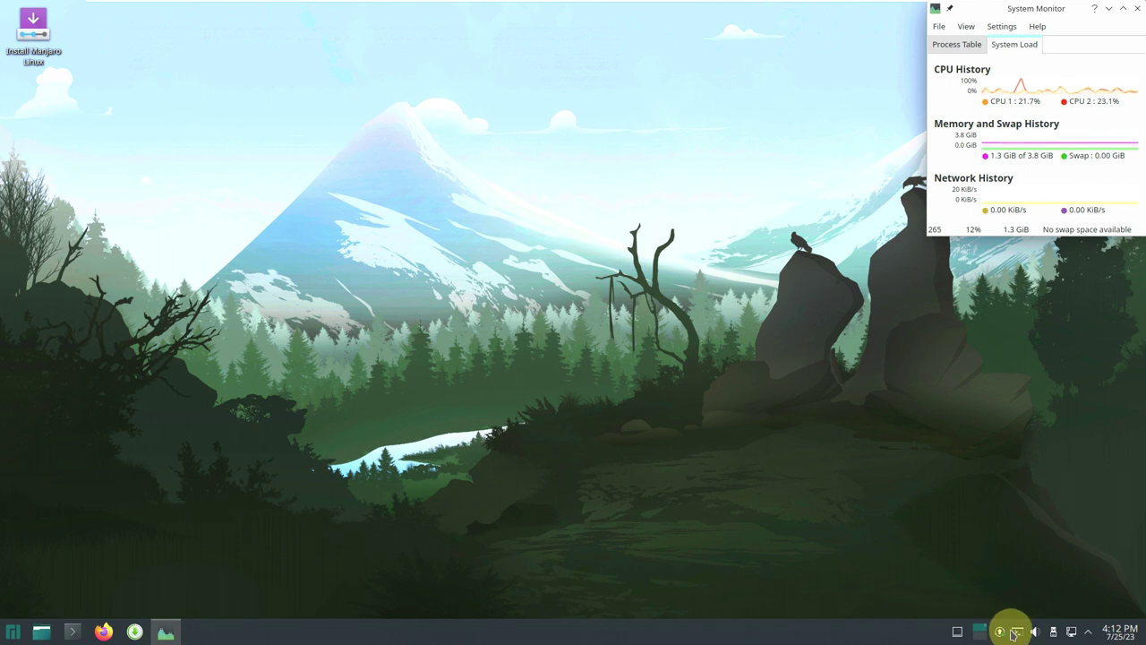
{"action": "right_click", "coordinate": [1017, 630]}
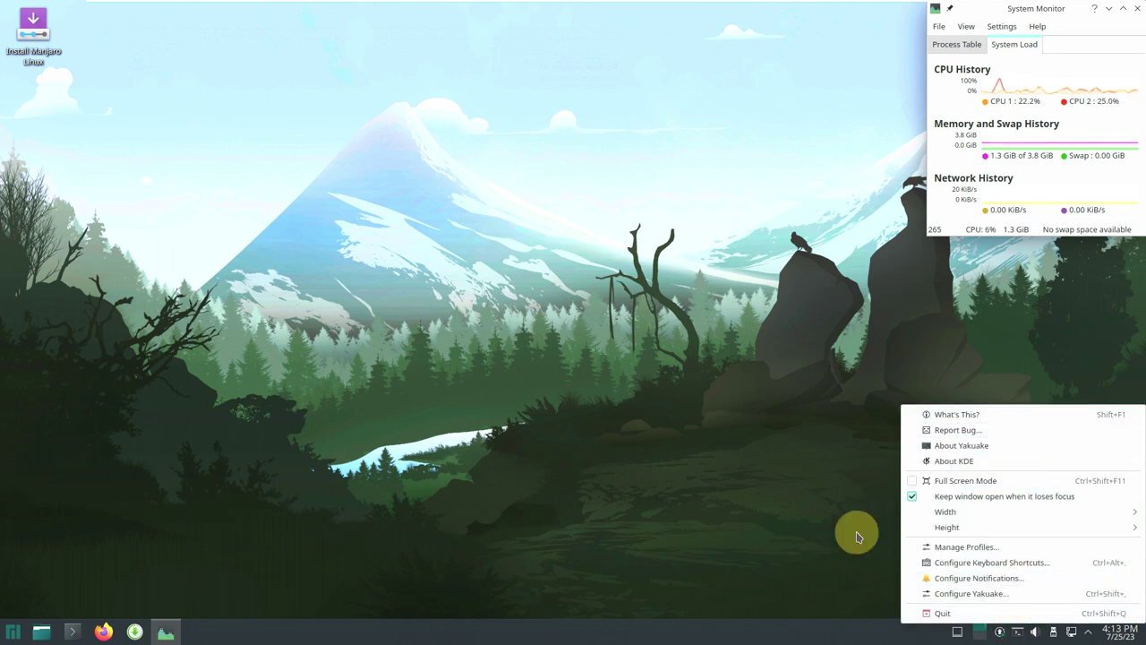
{"action": "left_click", "coordinate": [770, 504]}
{"action": "right_click", "coordinate": [1001, 632]}
{"action": "left_click", "coordinate": [1030, 599]}
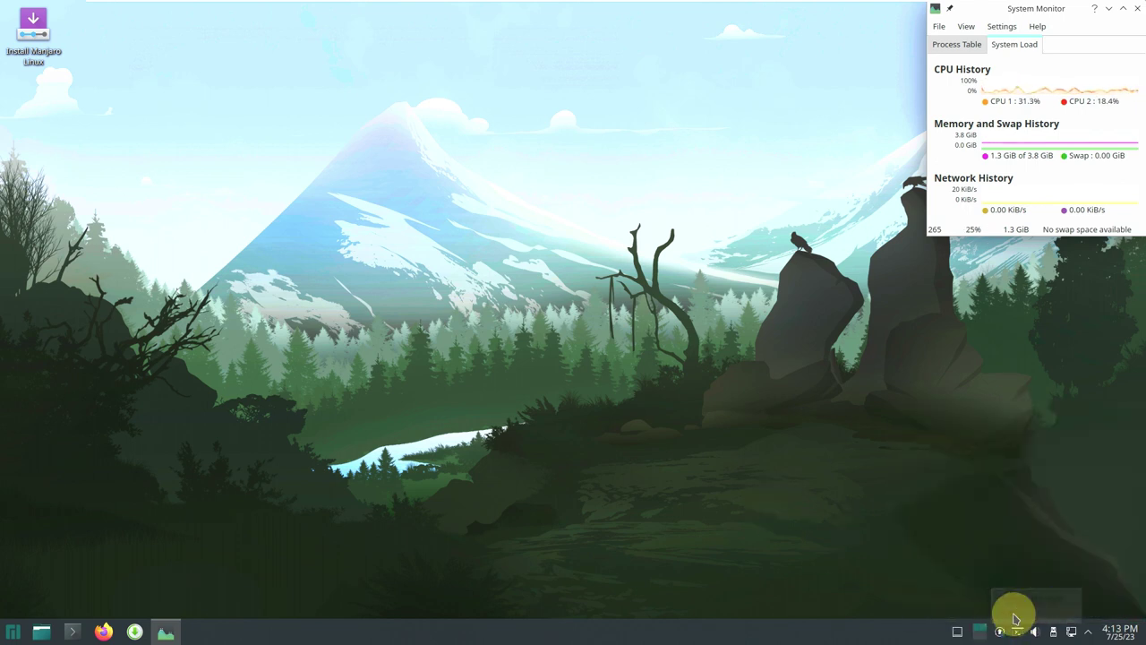
Step: Briefly show the desktop, then view and close the About Pamac information
{"action": "left_click", "coordinate": [958, 633]}
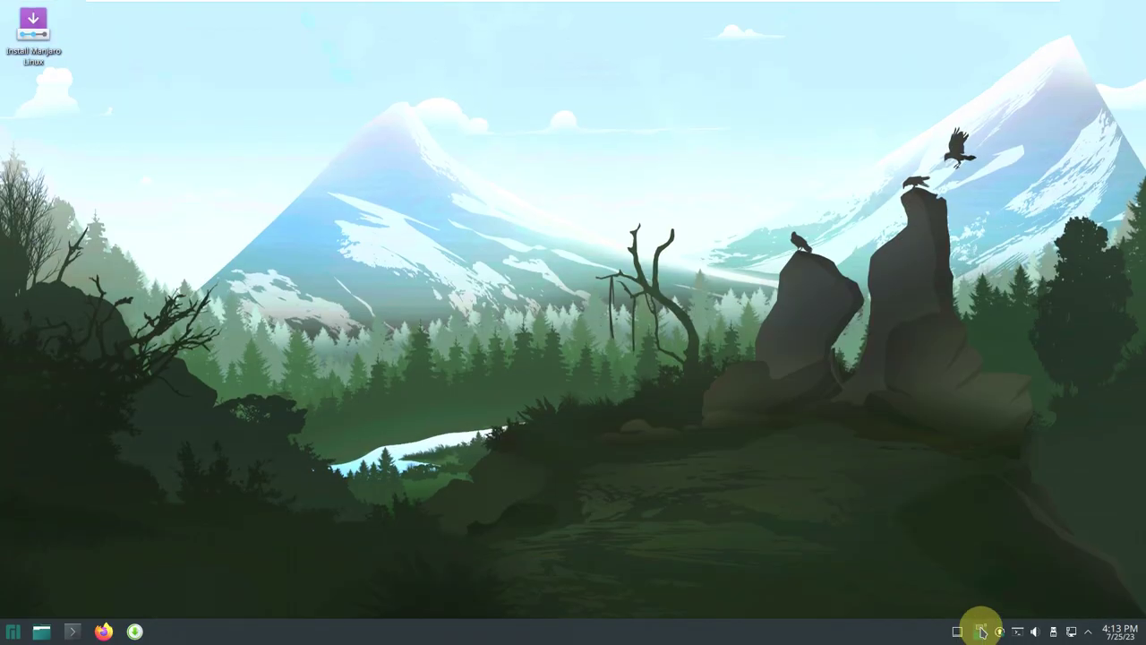
{"action": "left_click", "coordinate": [958, 632]}
{"action": "left_click", "coordinate": [775, 166]}
{"action": "left_click", "coordinate": [762, 299]}
{"action": "left_click", "coordinate": [692, 209]}
Step: Enlarge the Pamac window and scroll through the Installed packages list
{"action": "left_click", "coordinate": [581, 160]}
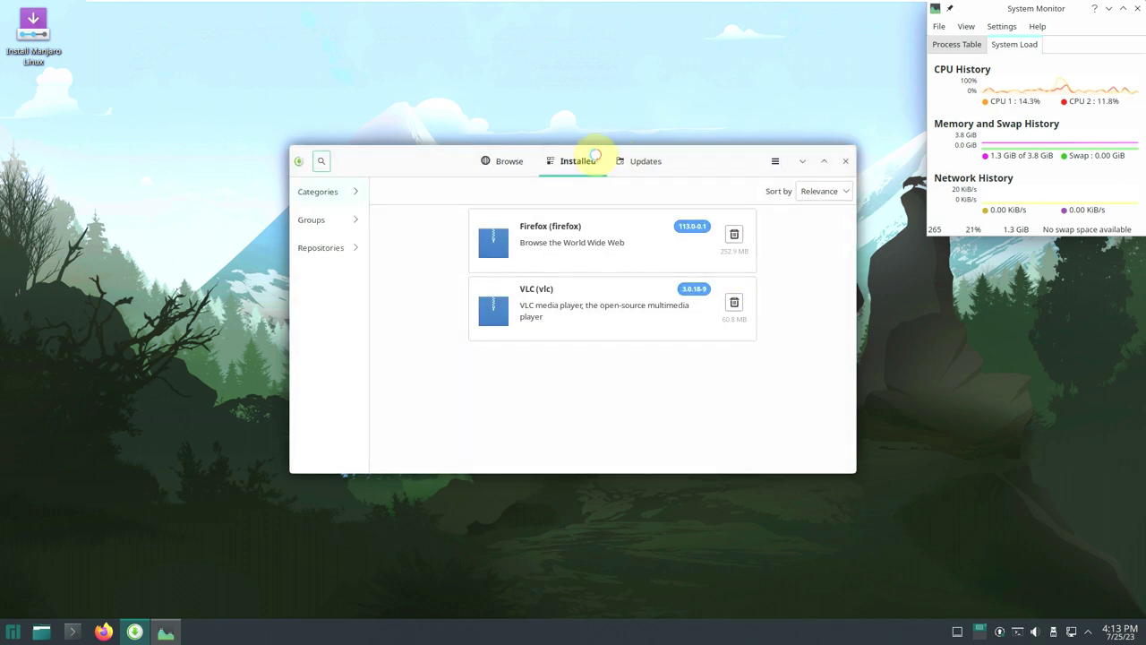
{"action": "left_click_drag", "start_coordinate": [291, 144], "coordinate": [62, 24]}
{"action": "left_click_drag", "start_coordinate": [852, 100], "coordinate": [853, 540]}
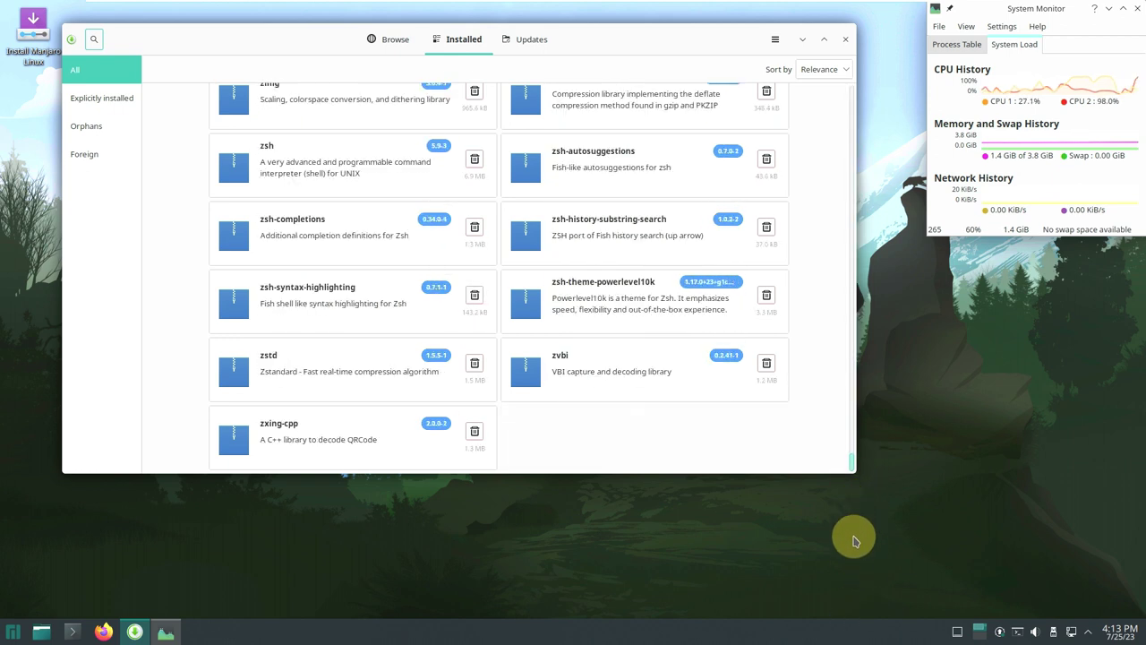
Step: Review the 1.8 GB of pending updates, minimize Pamac and launch Firefox
{"action": "left_click", "coordinate": [517, 42]}
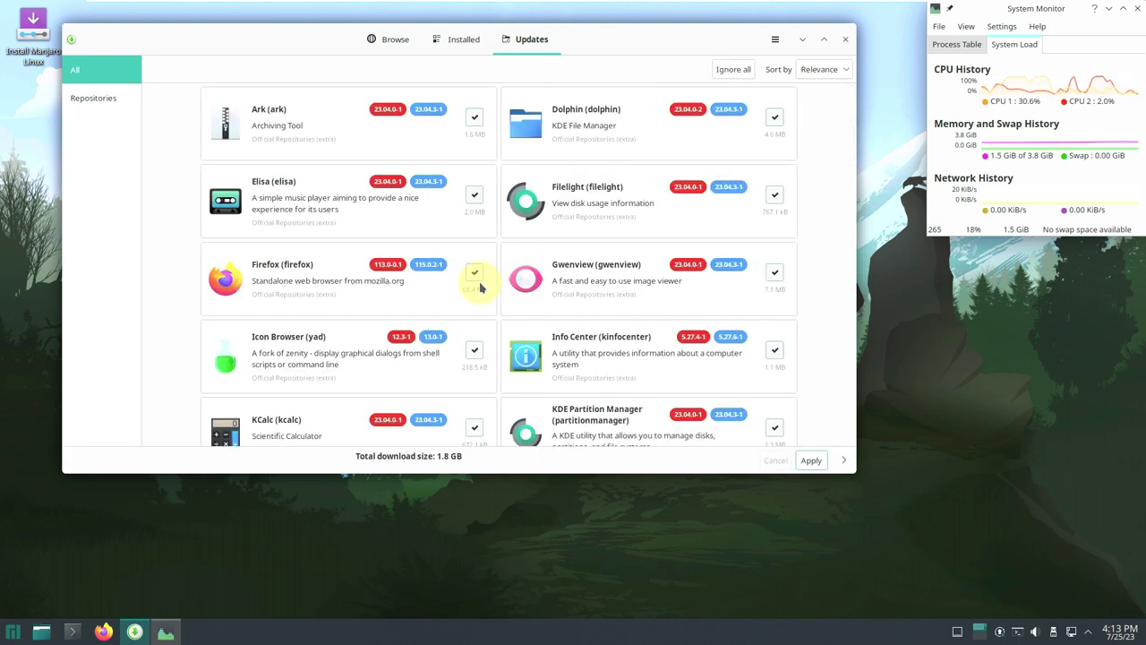
{"action": "left_click_drag", "start_coordinate": [852, 128], "coordinate": [417, 476]}
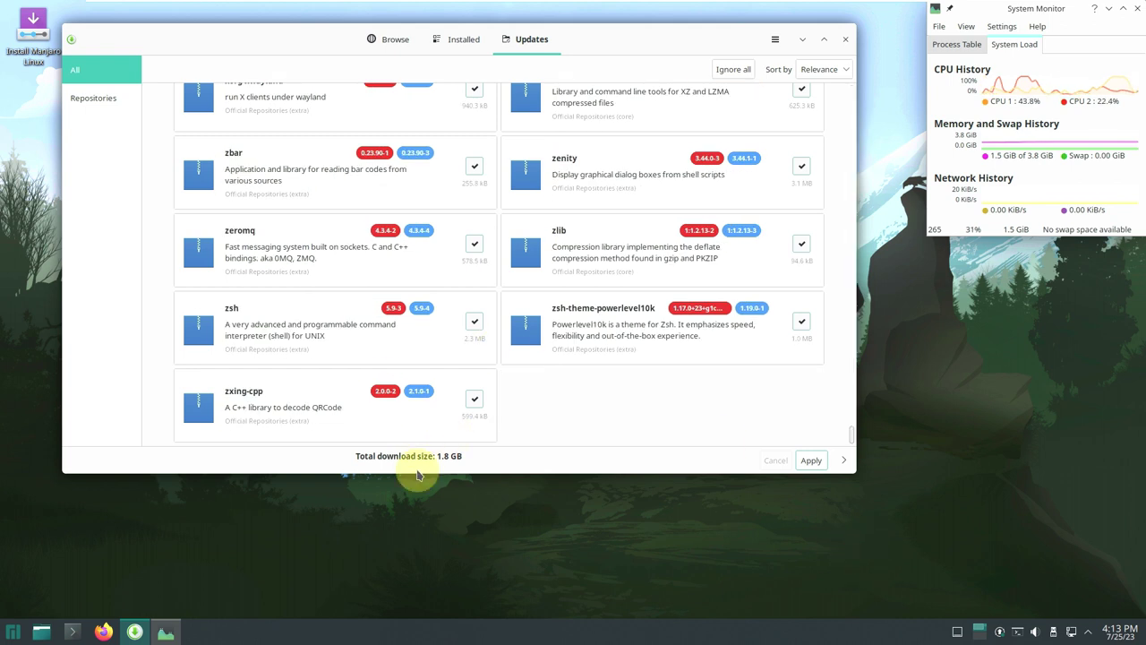
{"action": "left_click", "coordinate": [803, 40]}
{"action": "left_click", "coordinate": [103, 631]}
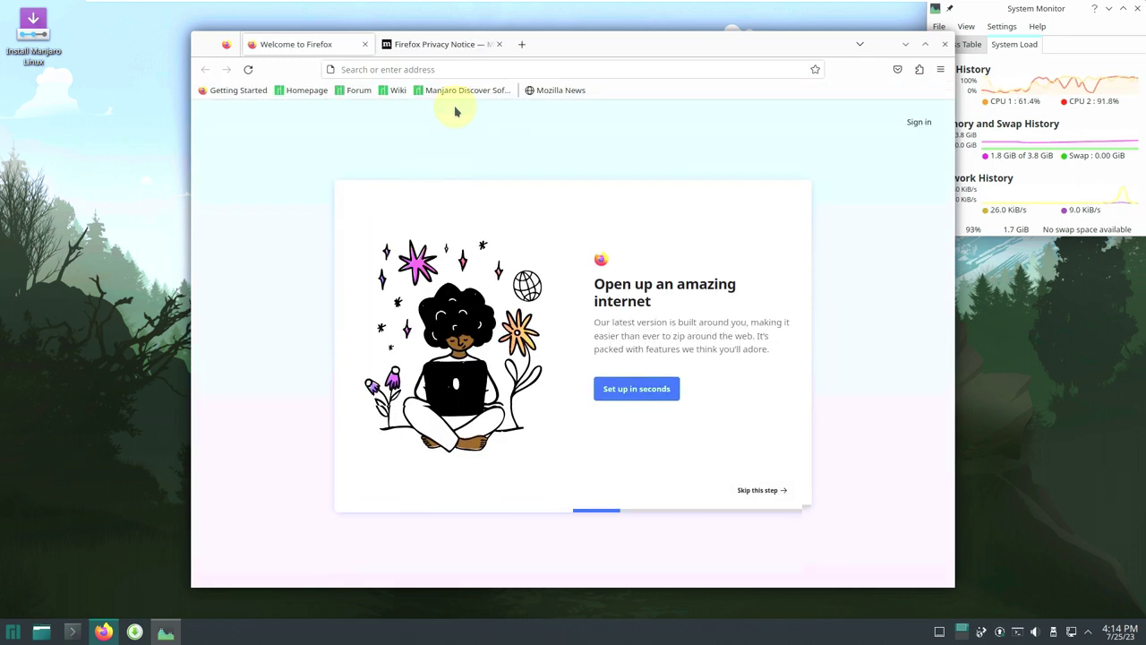
Step: Close the Privacy Notice tab, check the About Mozilla Firefox version, then load manjaro.org
{"action": "left_click", "coordinate": [499, 44]}
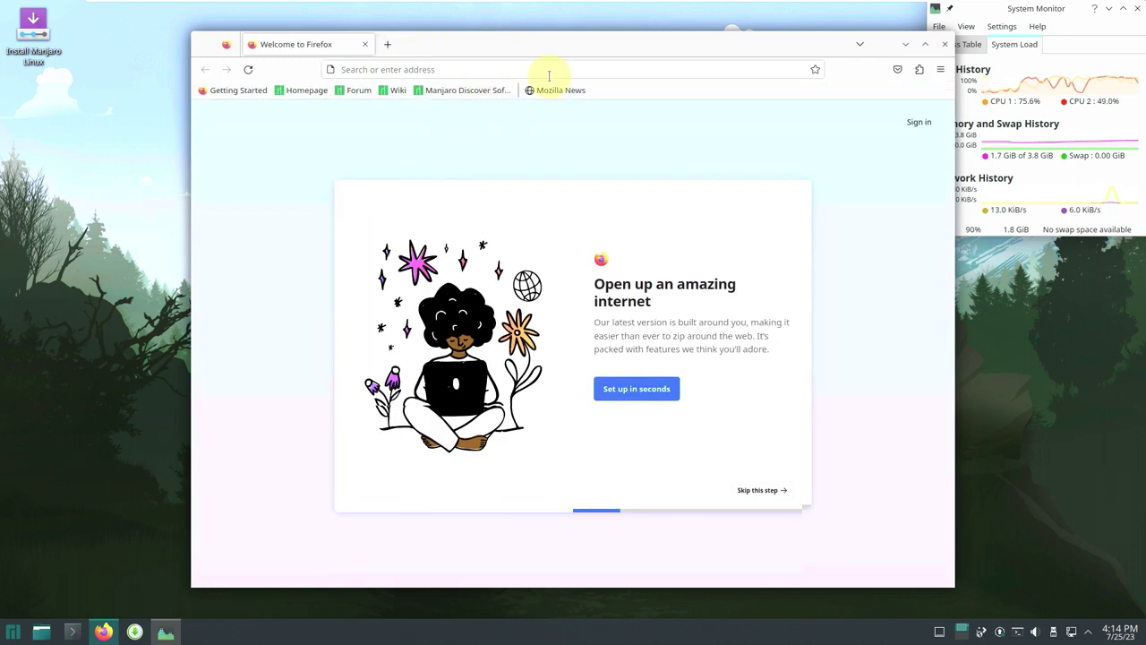
{"action": "left_click", "coordinate": [940, 70]}
{"action": "left_click", "coordinate": [852, 418]}
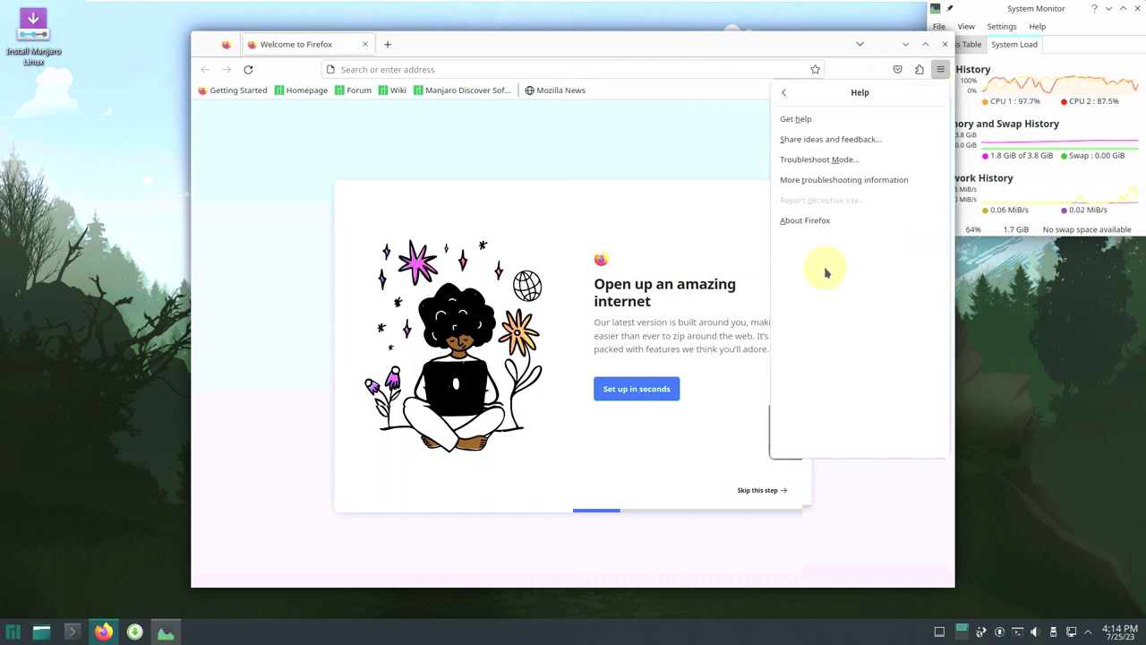
{"action": "left_click", "coordinate": [813, 221]}
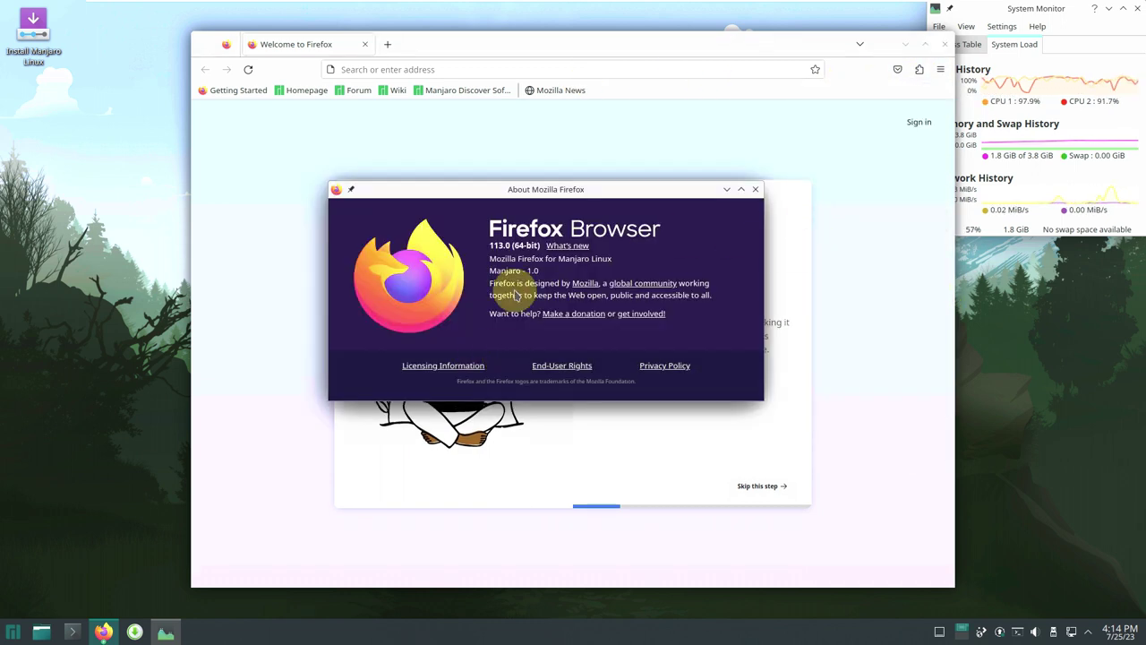
{"action": "left_click", "coordinate": [755, 189]}
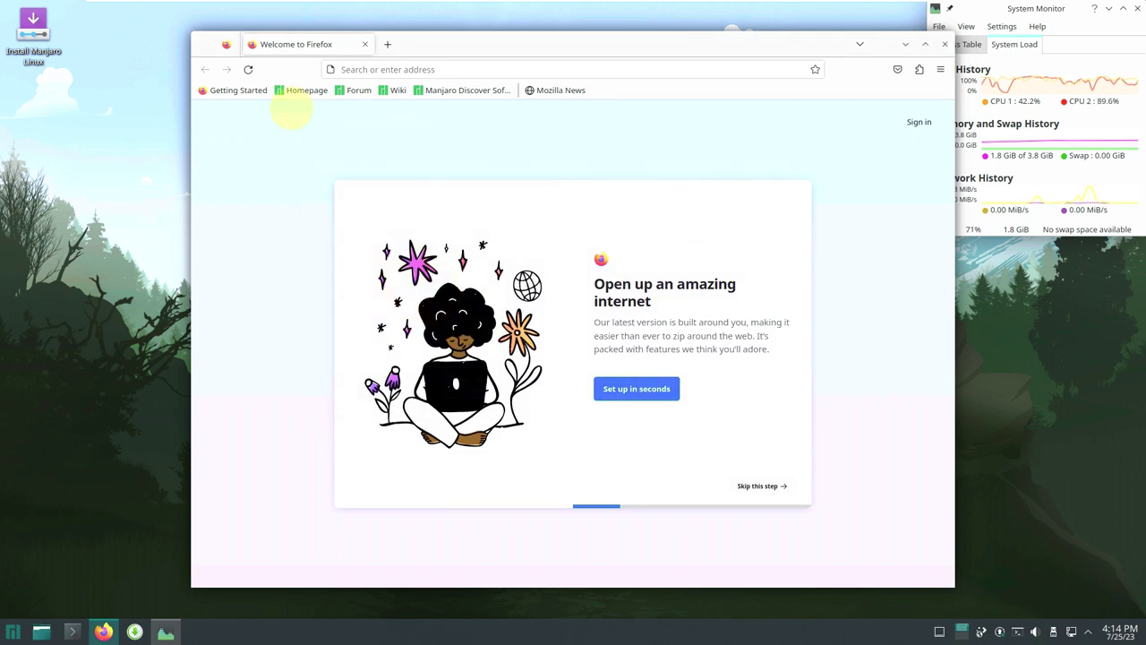
{"action": "left_click", "coordinate": [291, 91]}
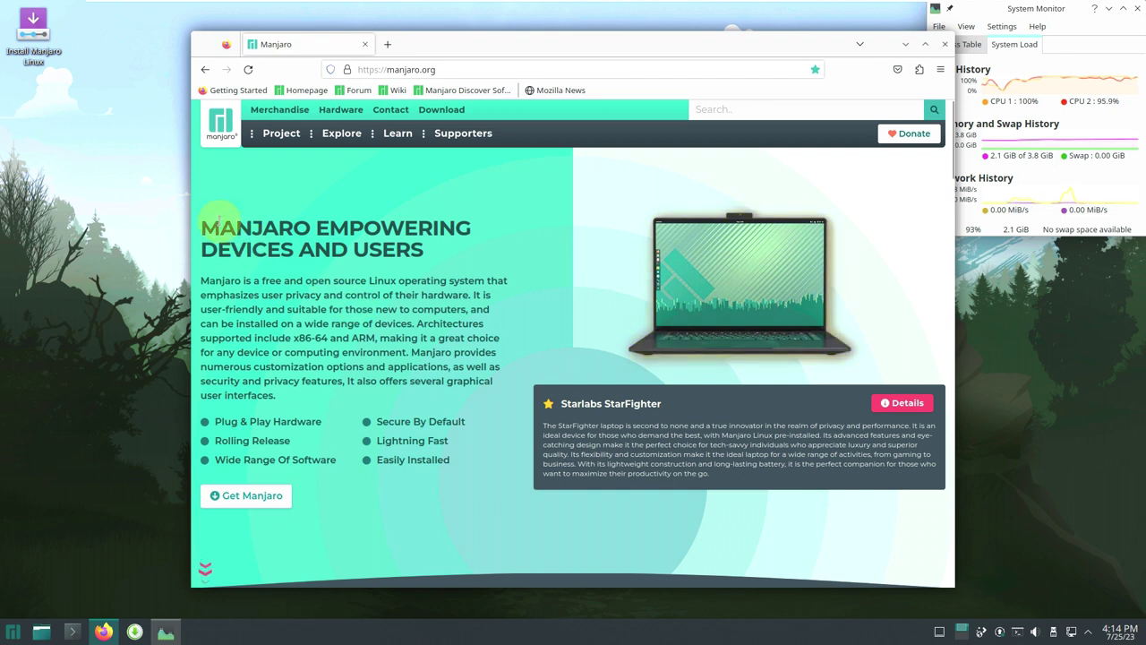
Step: Start downloading the x86_64 Plasma image manjaro-kde-22.1.3-230529-linux61.iso, then cancel it
{"action": "left_click", "coordinate": [435, 109]}
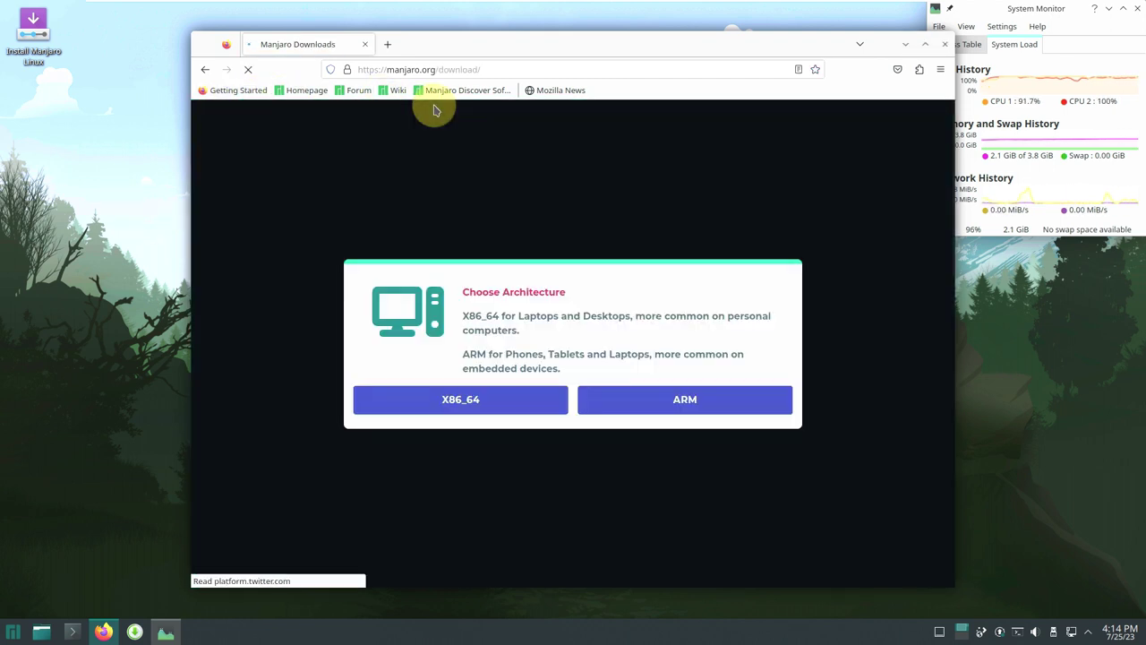
{"action": "left_click", "coordinate": [477, 400]}
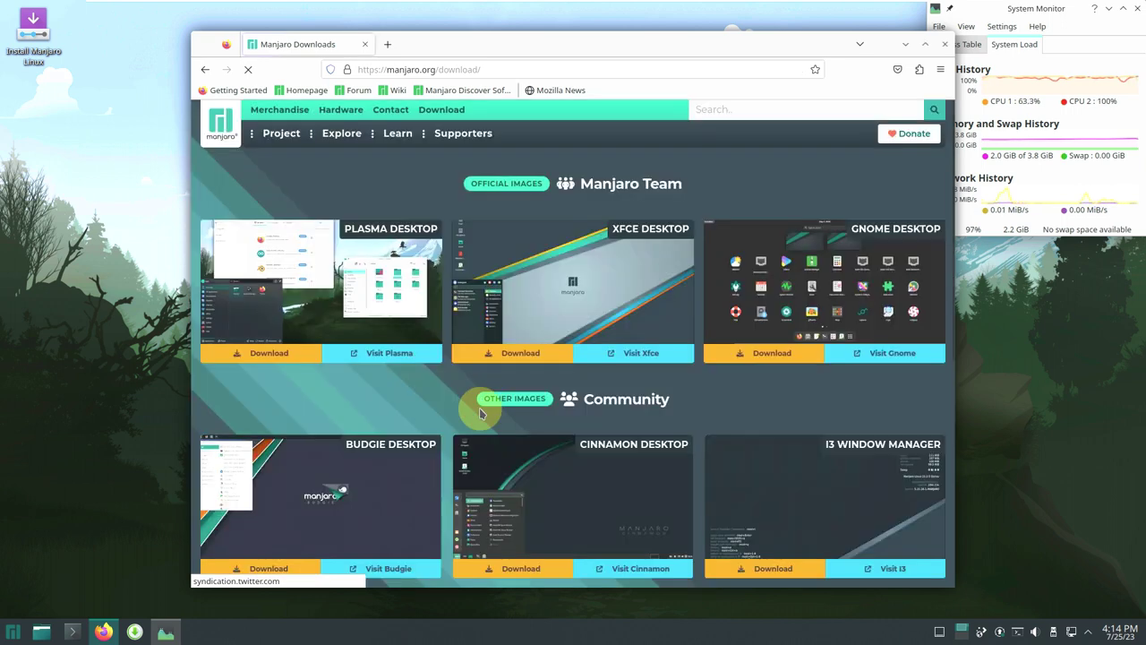
{"action": "left_click", "coordinate": [300, 356]}
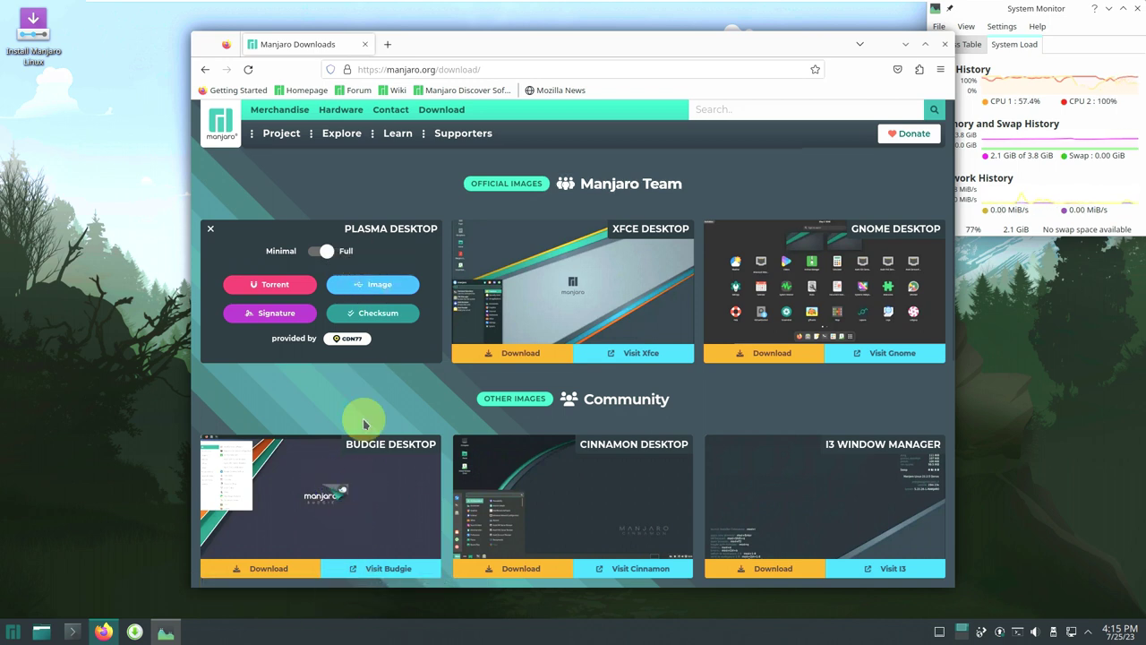
{"action": "left_click", "coordinate": [392, 287]}
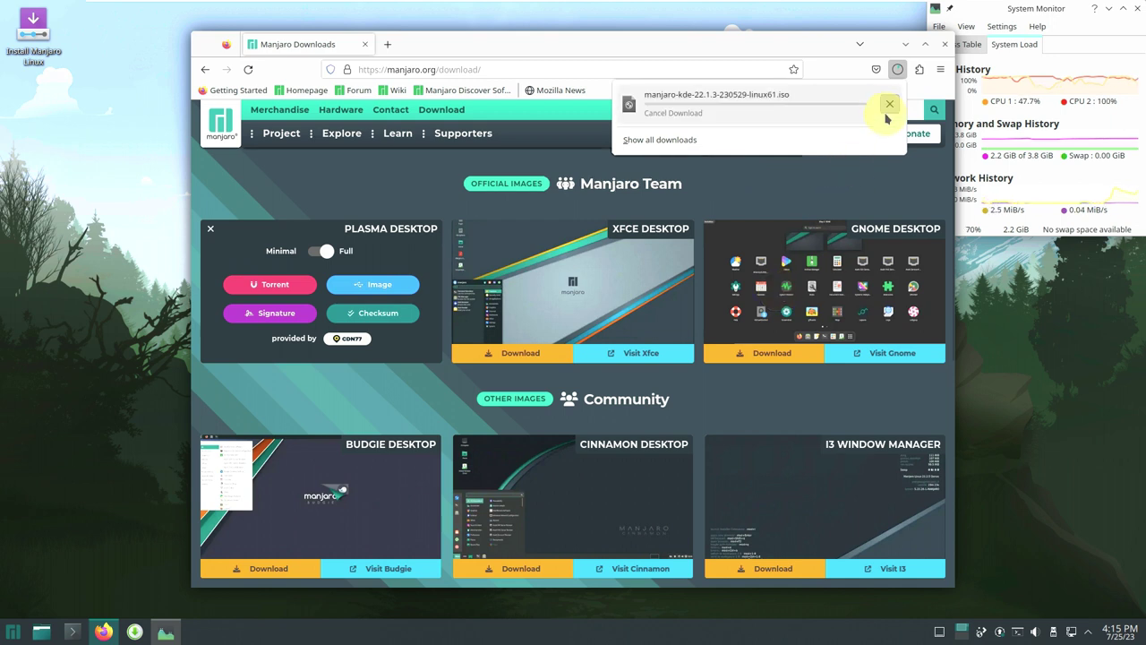
{"action": "left_click", "coordinate": [889, 107]}
Step: Close Firefox, launch Install Manjaro Linux, keep American English and advance past the welcome page
{"action": "left_click", "coordinate": [947, 45]}
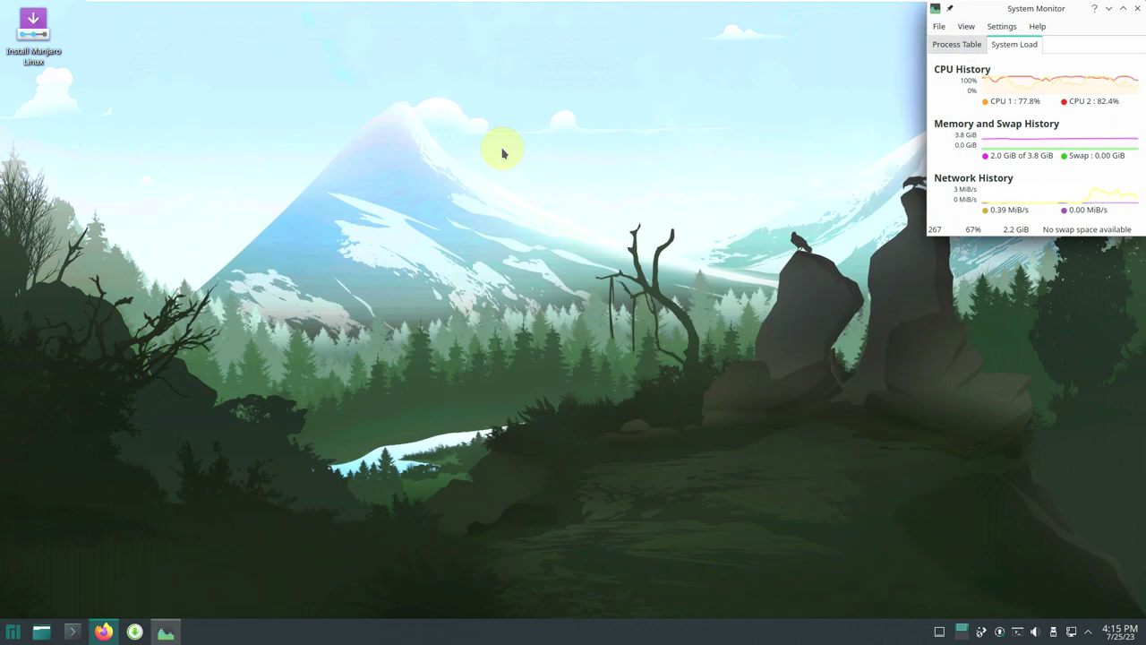
{"action": "right_click", "coordinate": [43, 40]}
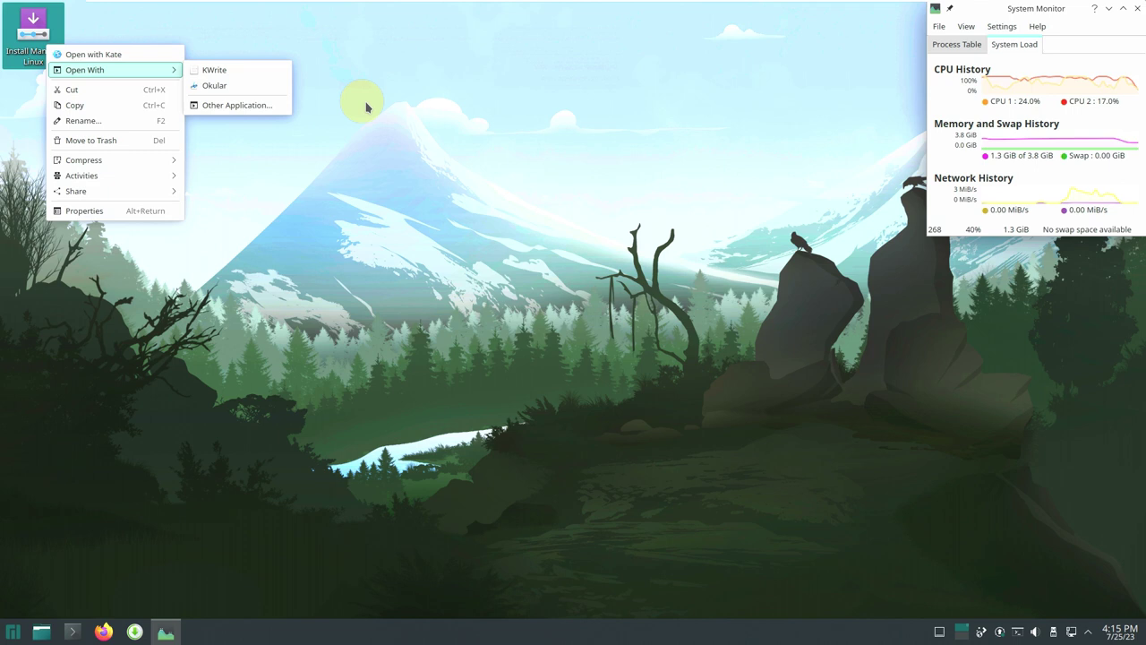
{"action": "left_click", "coordinate": [65, 50]}
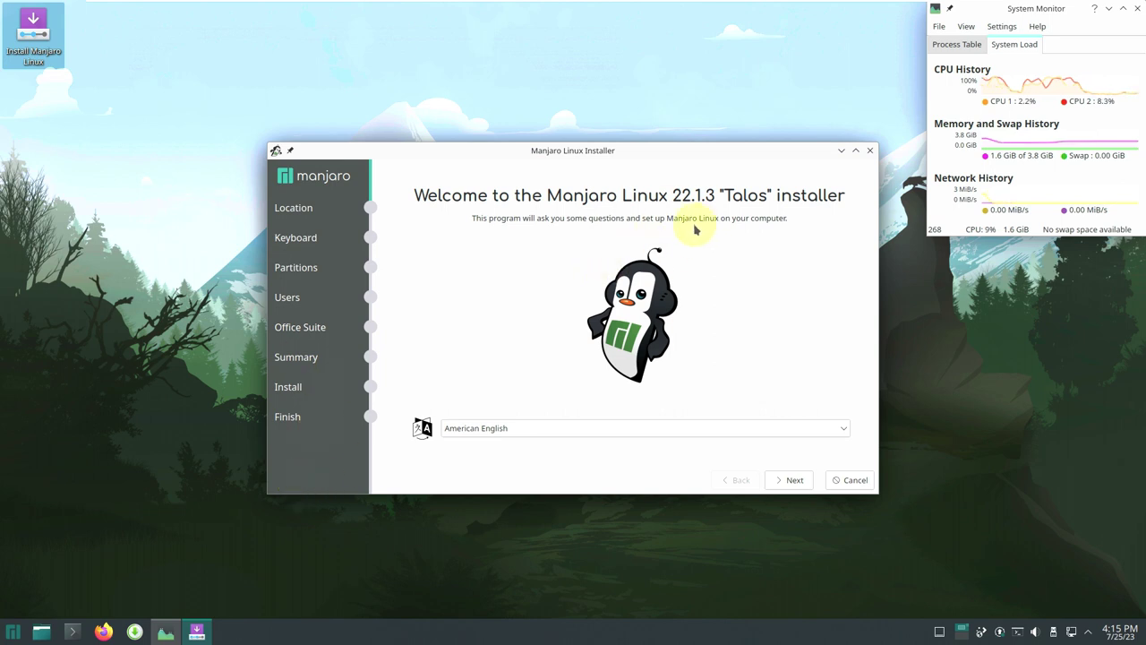
{"action": "left_click", "coordinate": [585, 429]}
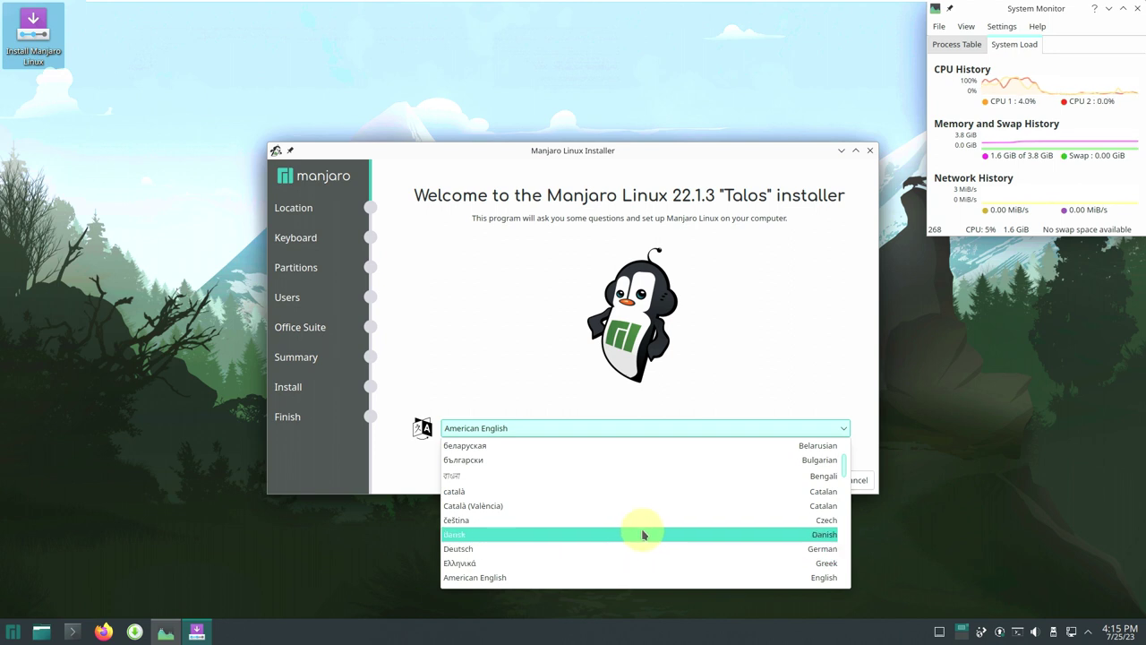
{"action": "left_click", "coordinate": [532, 355]}
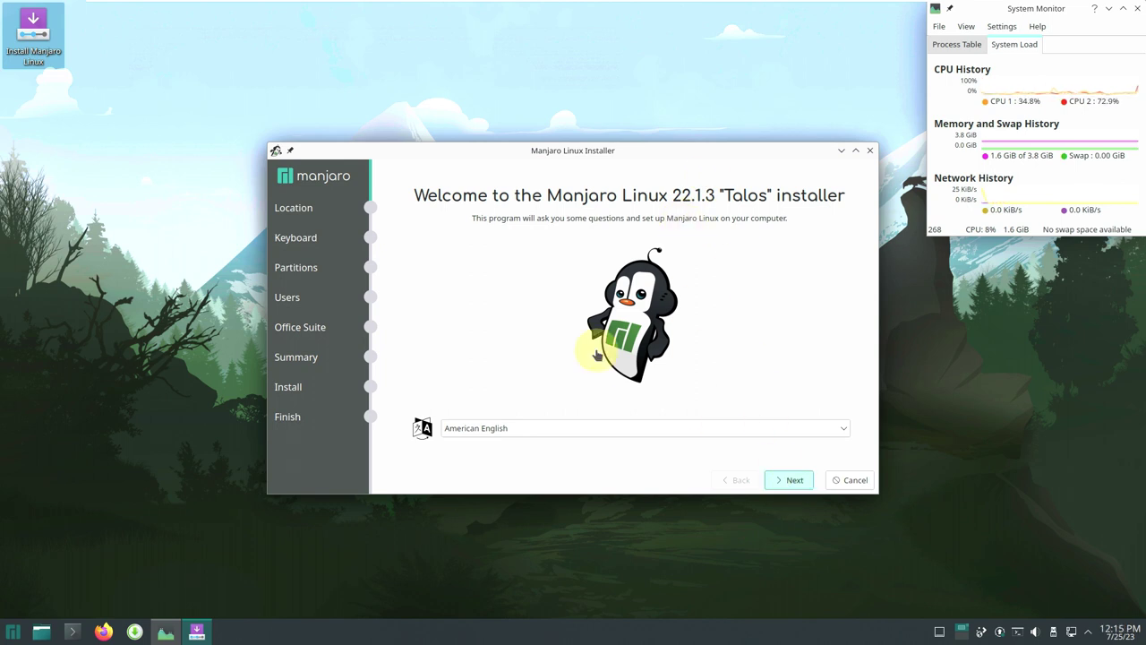
{"action": "key", "text": "Return"}
Step: Set the timezone to America / Los Angeles, leaving the locale settings unchanged
{"action": "left_click", "coordinate": [452, 257]}
{"action": "left_click", "coordinate": [459, 260]}
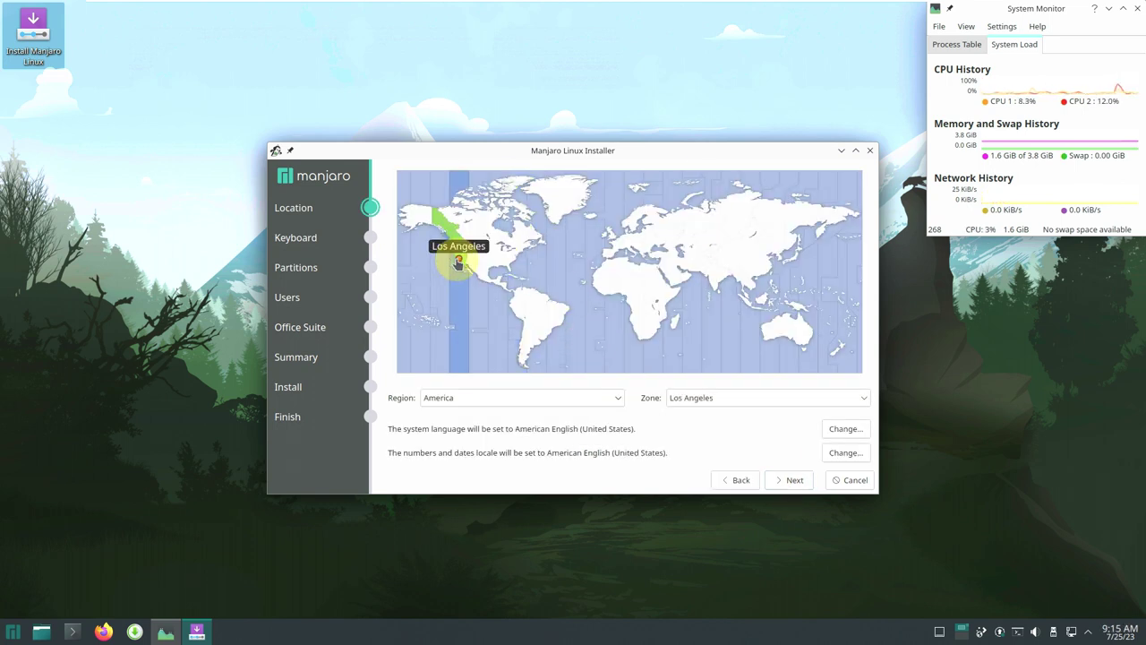
{"action": "left_click", "coordinate": [573, 396]}
{"action": "left_click", "coordinate": [773, 397]}
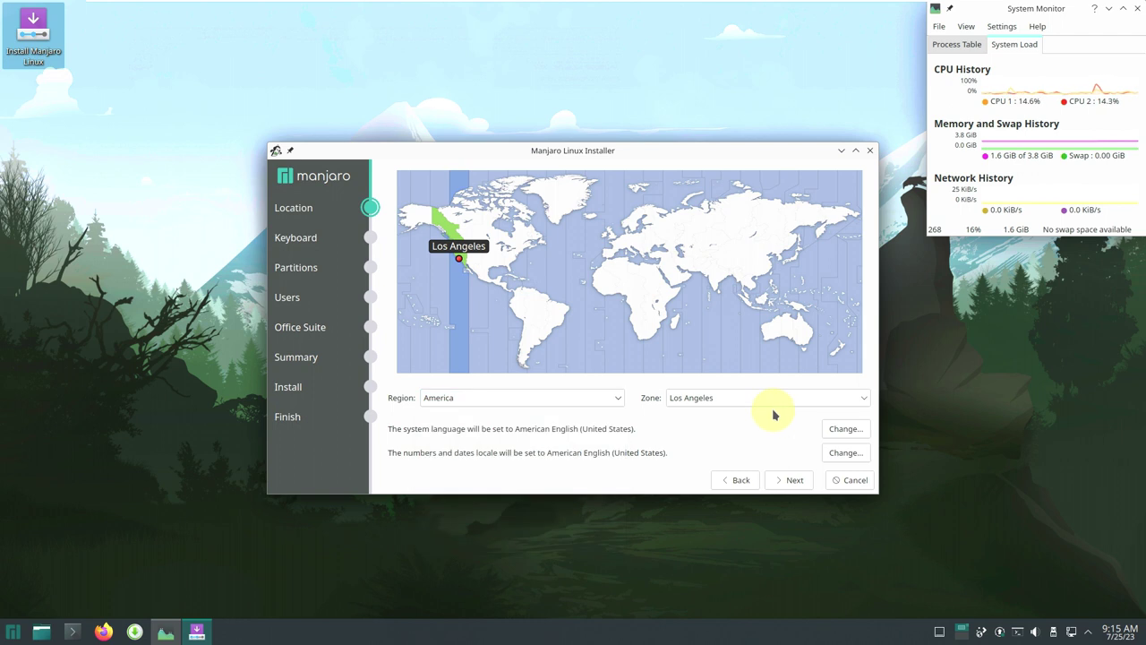
{"action": "left_click", "coordinate": [773, 397]}
{"action": "left_click", "coordinate": [596, 446]}
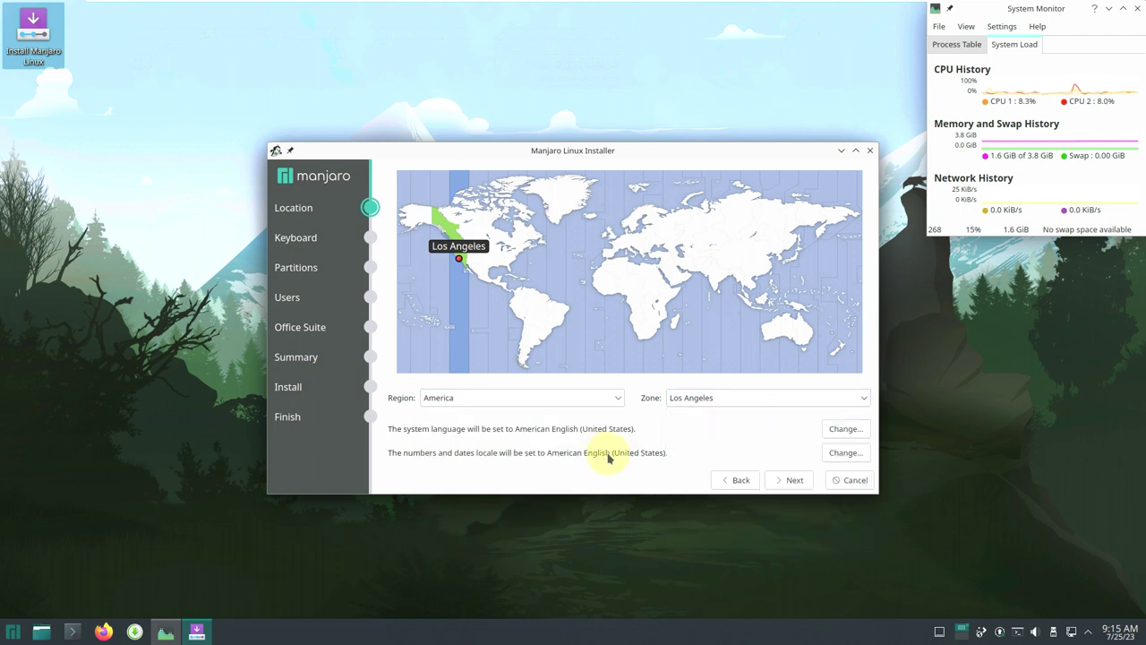
{"action": "left_click", "coordinate": [827, 432]}
{"action": "left_click", "coordinate": [667, 385]}
{"action": "left_click", "coordinate": [828, 455]}
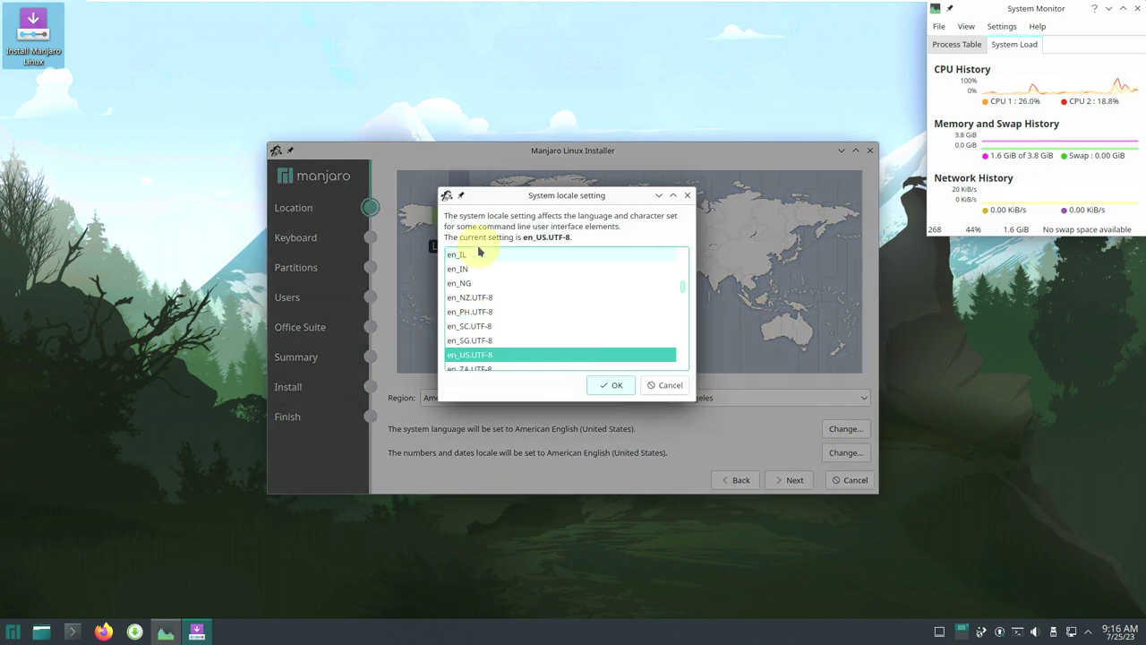
{"action": "left_click", "coordinate": [671, 384]}
Step: Keep the Generic 105-key PC keyboard model and continue to partitions
{"action": "left_click", "coordinate": [788, 478]}
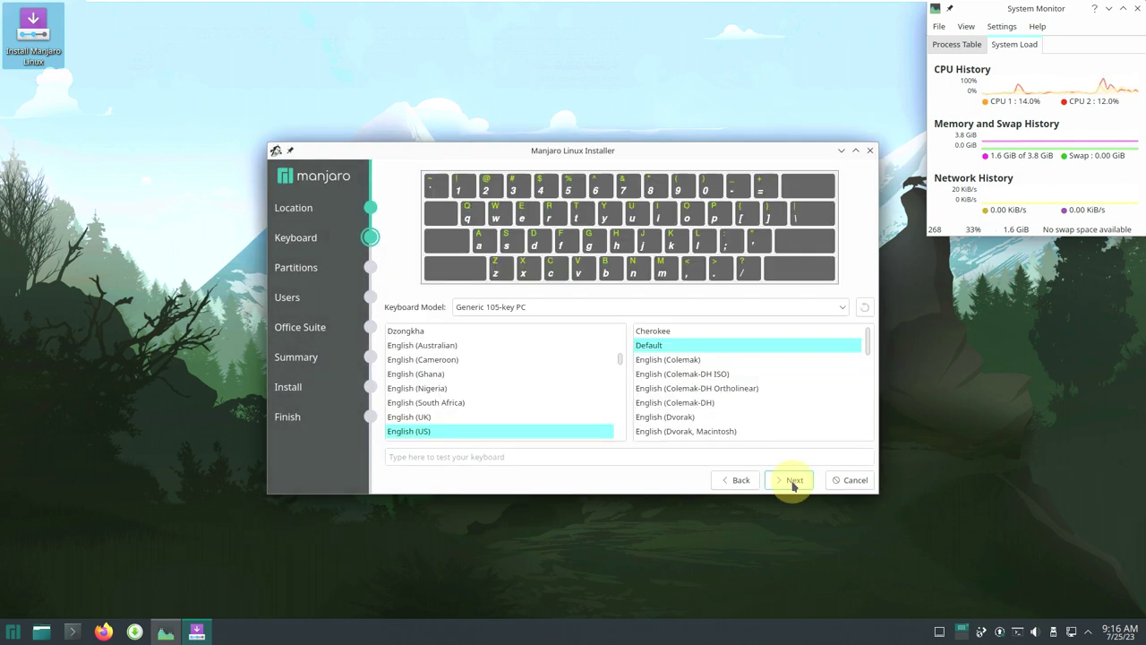
{"action": "left_click", "coordinate": [568, 307]}
{"action": "scroll", "coordinate": [566, 452], "scroll_direction": "down", "scroll_amount": 10}
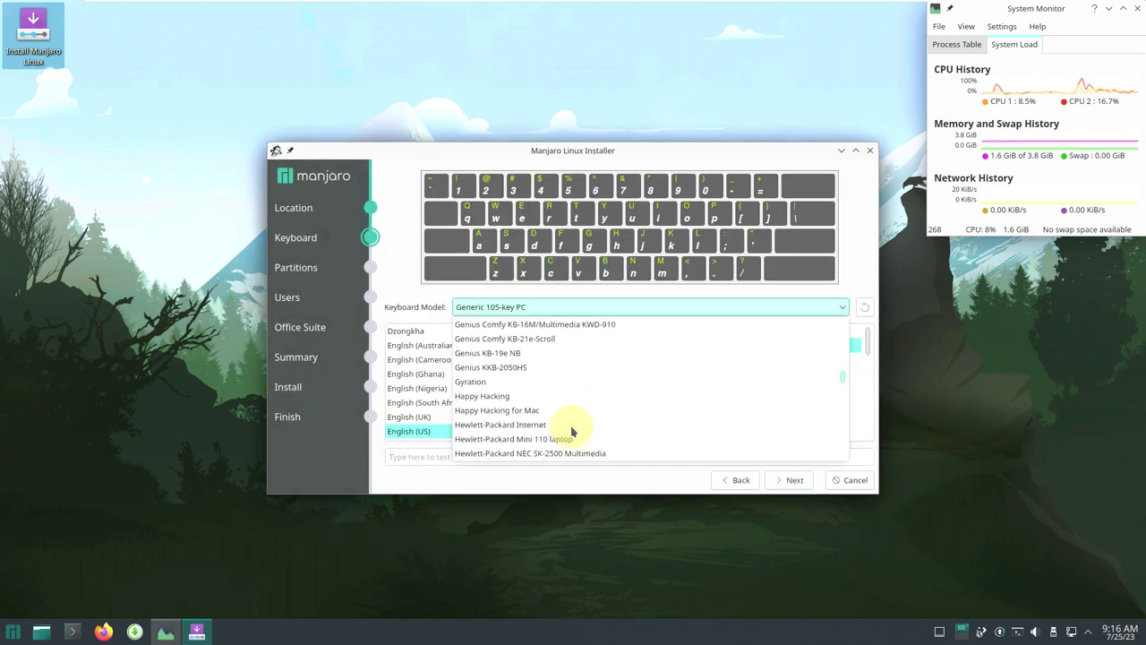
{"action": "left_click", "coordinate": [408, 302]}
{"action": "left_click", "coordinate": [793, 480]}
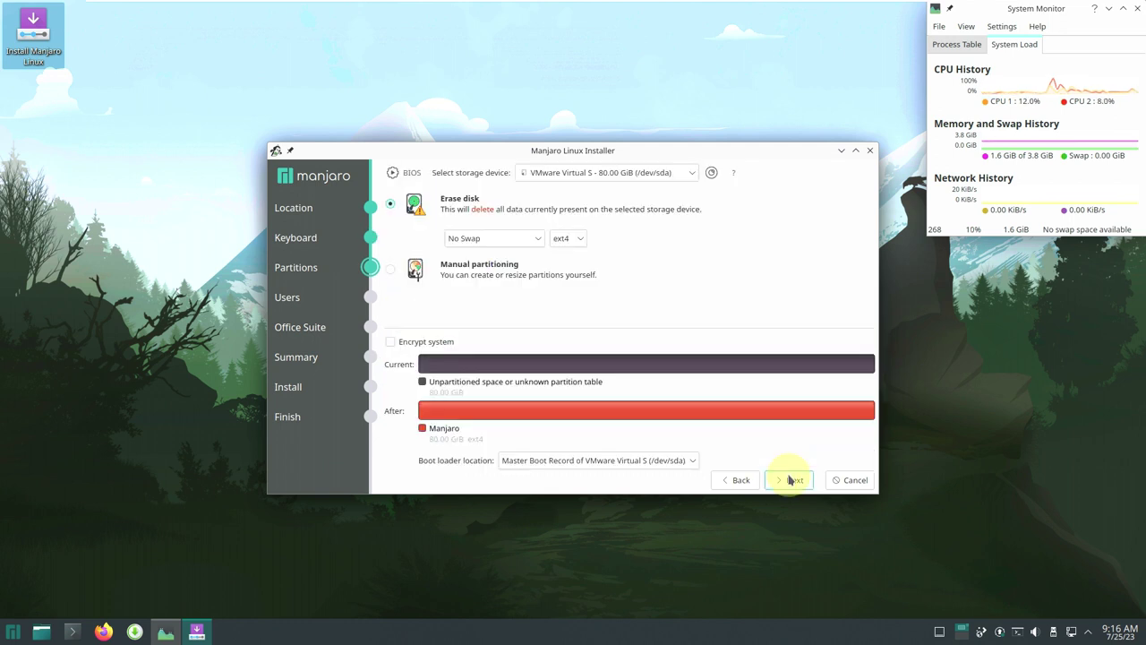
Step: Review erase-disk options, keeping No Swap, ext4 and /dev/sda
{"action": "left_click", "coordinate": [537, 240]}
{"action": "left_click", "coordinate": [708, 278]}
{"action": "left_click", "coordinate": [568, 239]}
{"action": "left_click", "coordinate": [744, 263]}
{"action": "left_click", "coordinate": [685, 172]}
{"action": "left_click", "coordinate": [766, 251]}
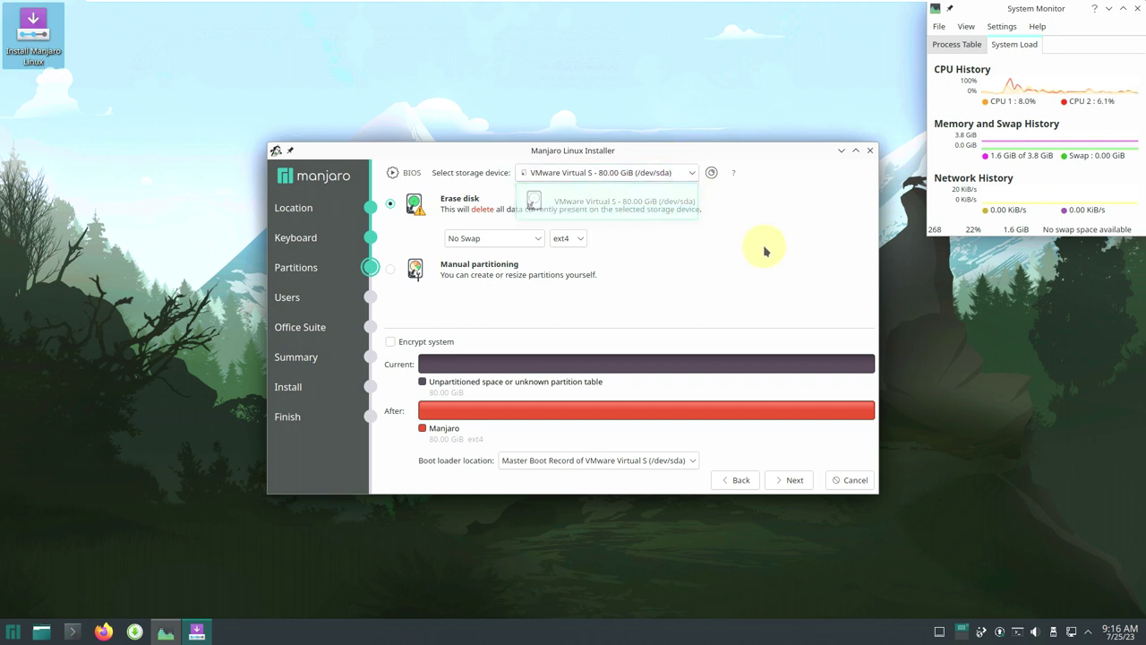
Step: Leave encryption off and boot loader default, then enable auto-login and the shared administrator password
{"action": "left_click", "coordinate": [440, 344]}
{"action": "left_click", "coordinate": [437, 343]}
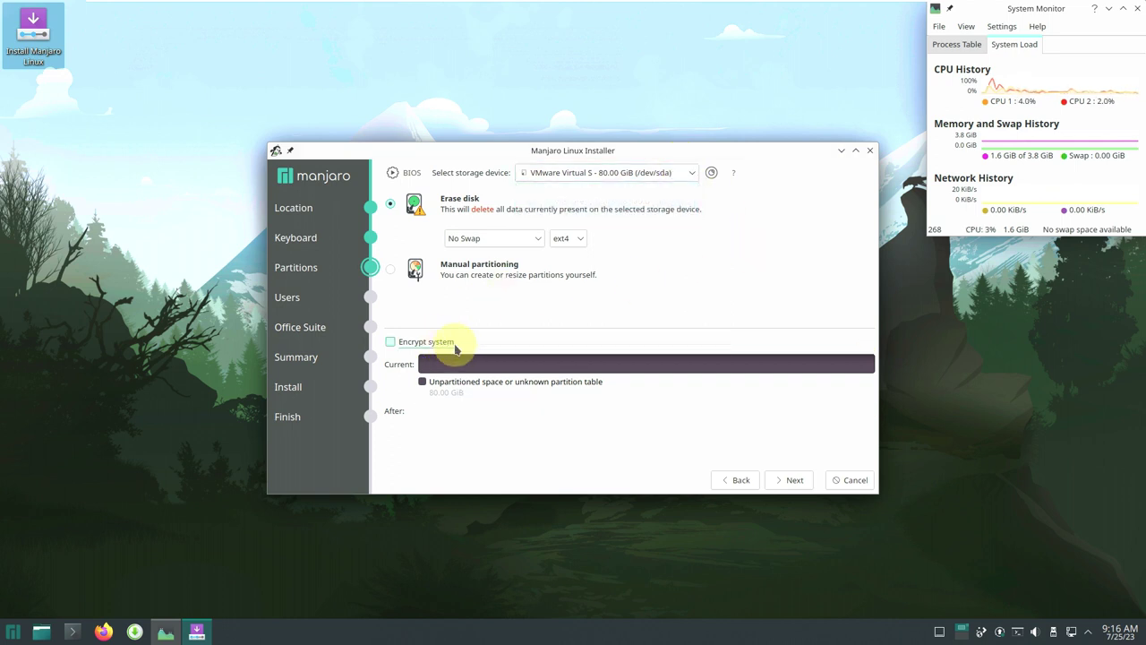
{"action": "left_click", "coordinate": [596, 461]}
{"action": "left_click", "coordinate": [660, 281]}
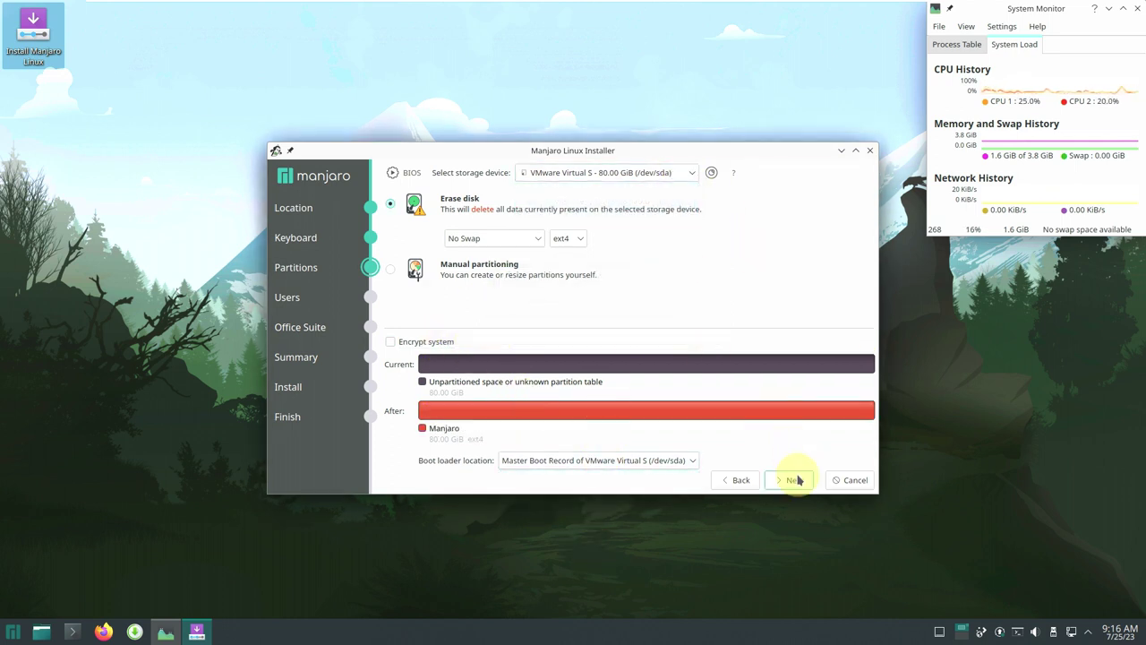
{"action": "left_click", "coordinate": [794, 480]}
{"action": "left_click", "coordinate": [405, 336]}
{"action": "left_click", "coordinate": [405, 352]}
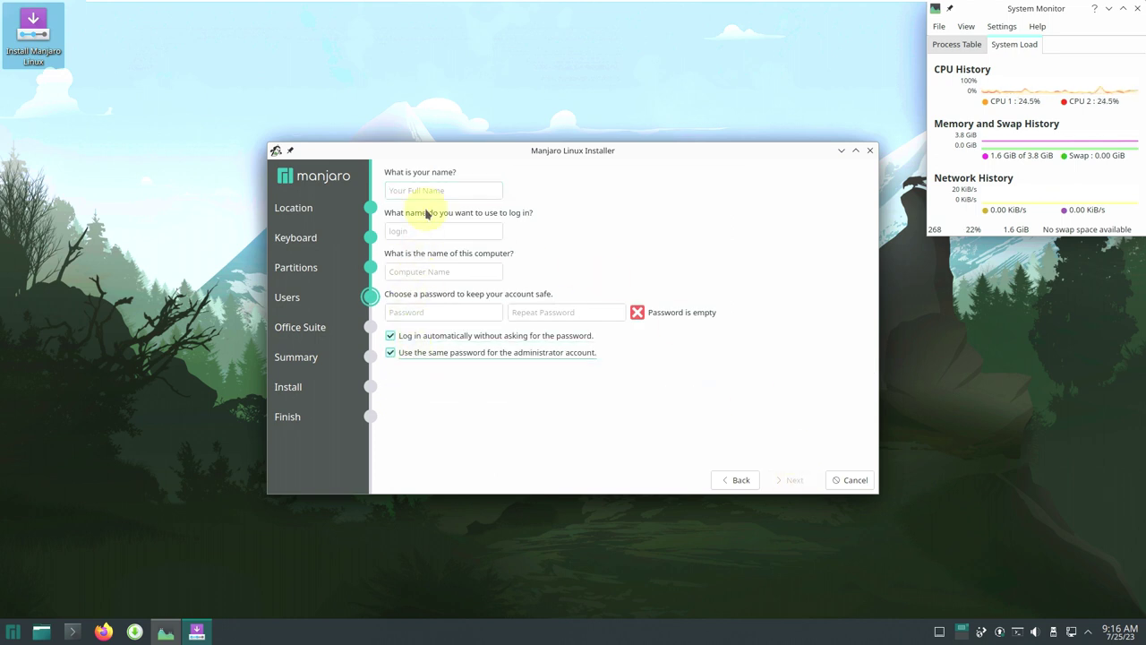
Step: Enter 'run' in the user details, then choose No Office Suite over FreeOffice and LibreOffice
{"action": "type", "text": "runboxing"}
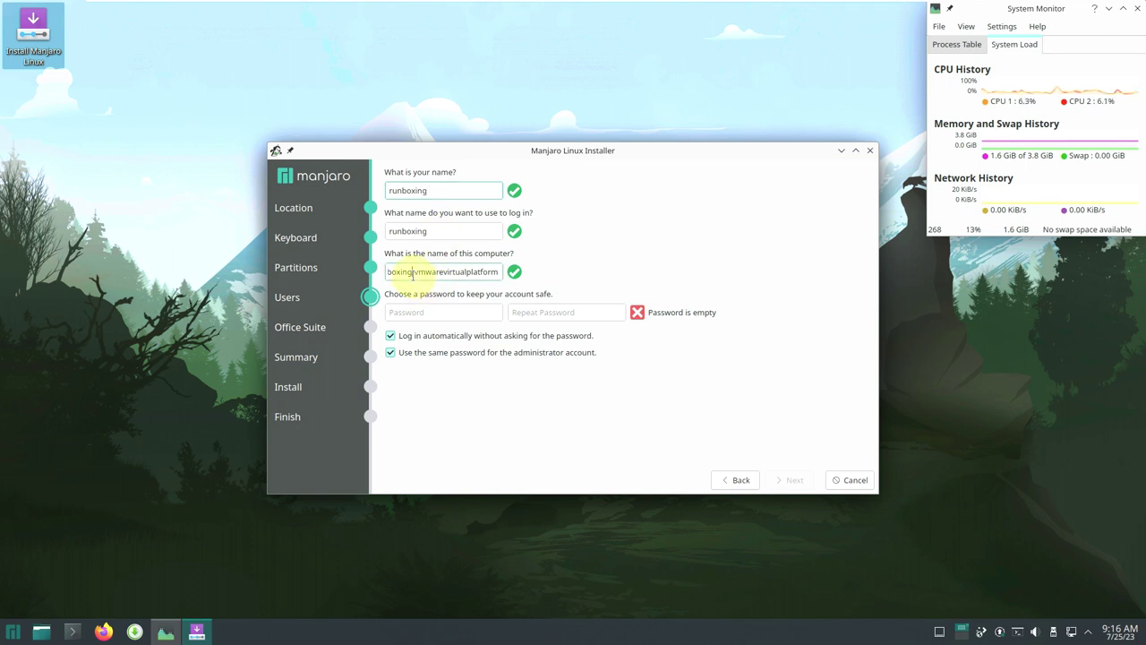
{"action": "left_click_drag", "start_coordinate": [413, 276], "coordinate": [613, 295]}
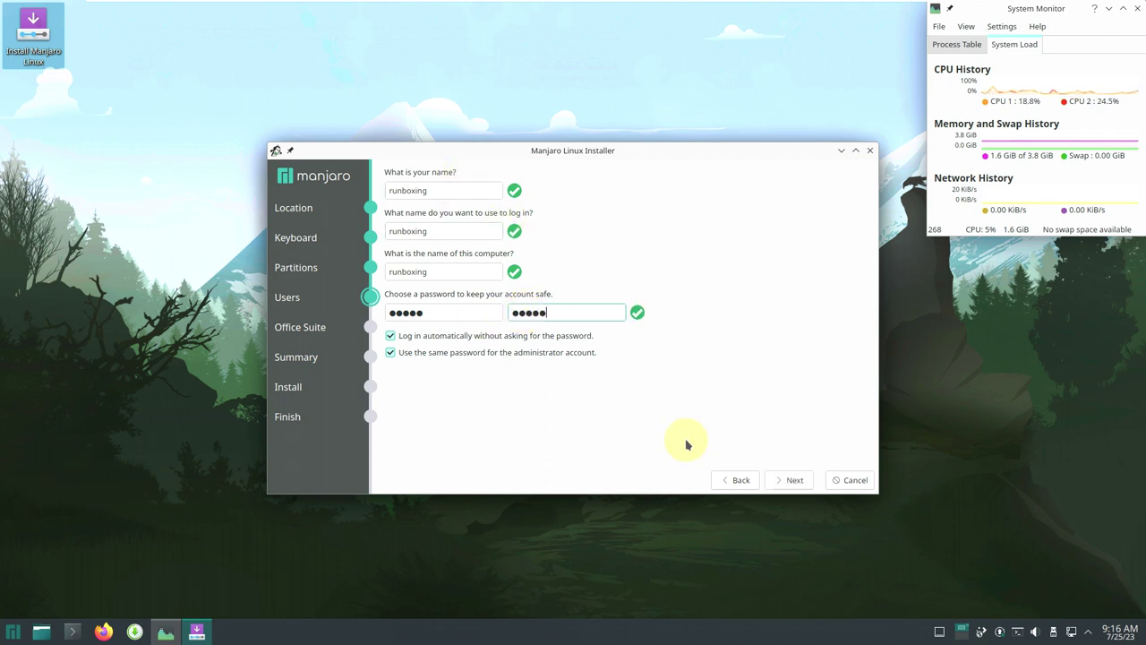
{"action": "left_click", "coordinate": [795, 481]}
{"action": "left_click", "coordinate": [422, 173]}
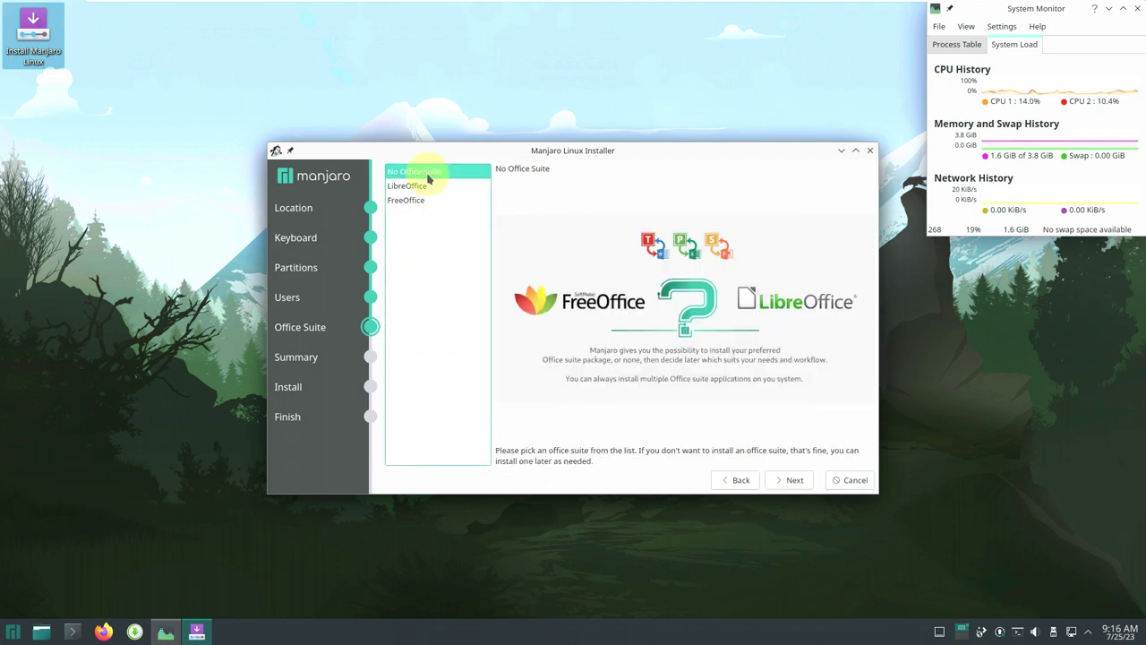
{"action": "left_click", "coordinate": [430, 198]}
{"action": "left_click", "coordinate": [427, 186]}
{"action": "left_click", "coordinate": [430, 172]}
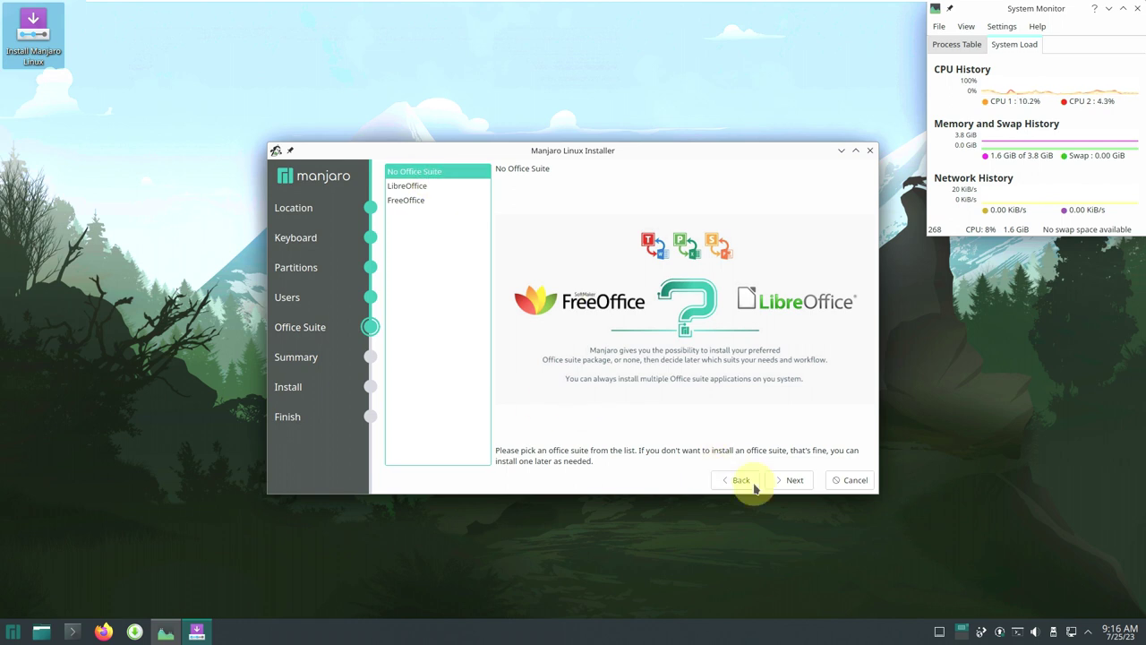
{"action": "left_click", "coordinate": [786, 482]}
Step: Review the summary, cancel the installer with Yes, and open Desktop Folder Settings
{"action": "scroll", "coordinate": [515, 296], "scroll_direction": "down", "scroll_amount": 2}
{"action": "scroll", "coordinate": [515, 295], "scroll_direction": "up", "scroll_amount": 2}
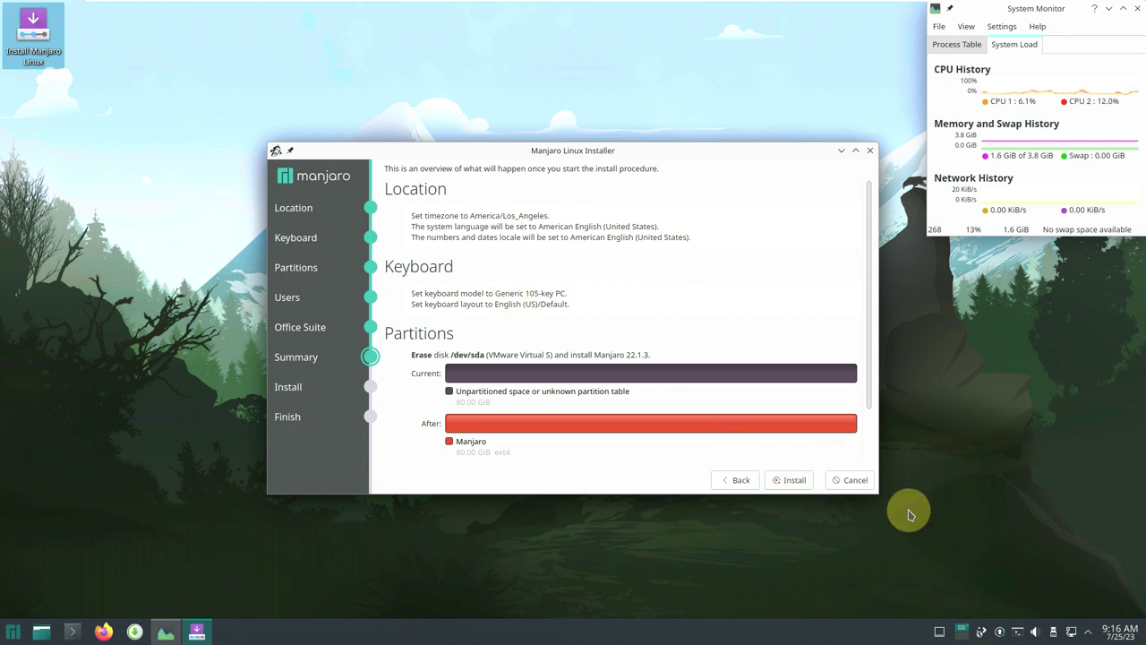
{"action": "left_click", "coordinate": [852, 481]}
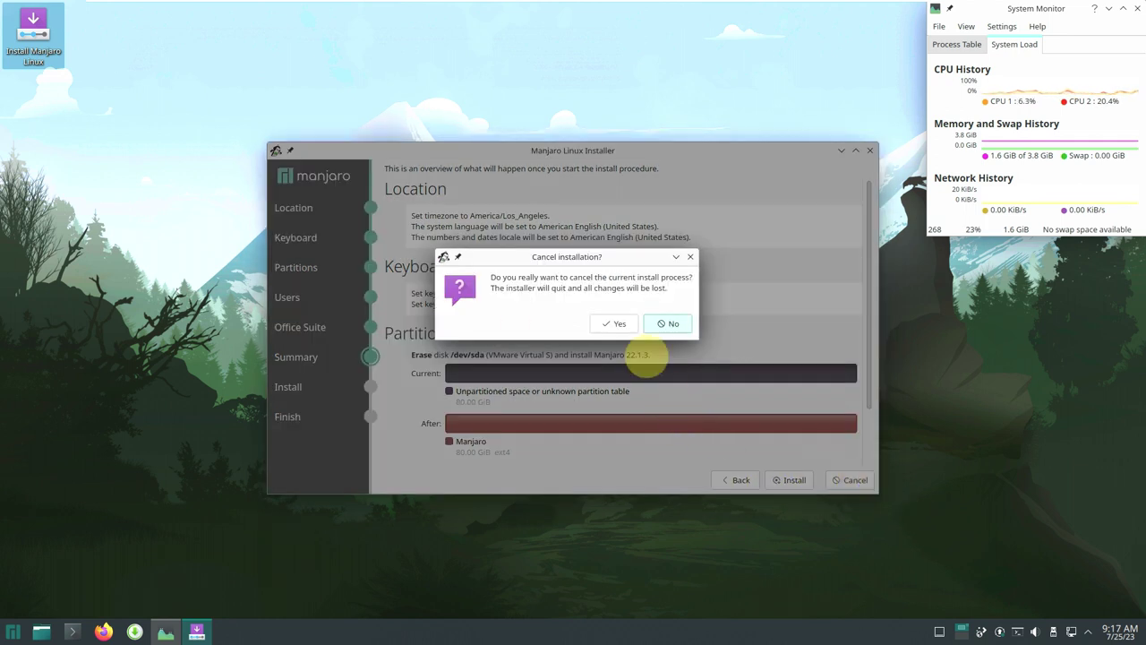
{"action": "left_click", "coordinate": [616, 323]}
{"action": "right_click", "coordinate": [387, 219]}
{"action": "left_click", "coordinate": [455, 225]}
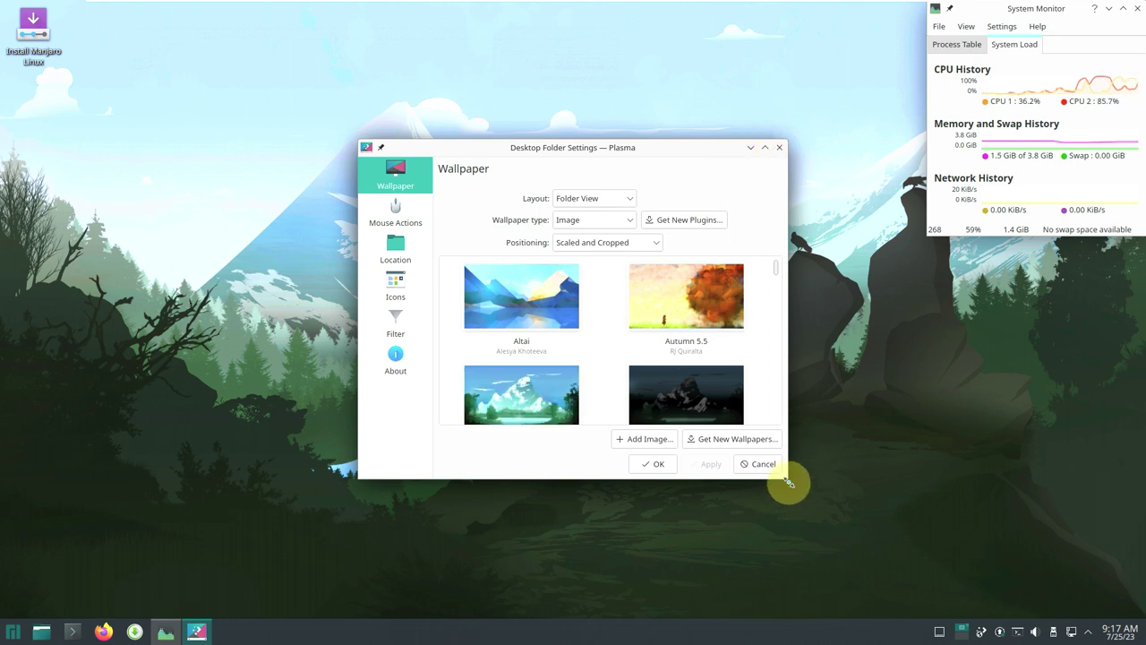
Step: Enlarge Desktop Folder Settings, pick the purple lakeside 'summer 1am' wallpaper and apply with OK
{"action": "left_click_drag", "start_coordinate": [781, 479], "coordinate": [973, 580]}
{"action": "left_click_drag", "start_coordinate": [767, 153], "coordinate": [464, 121]}
{"action": "left_click_drag", "start_coordinate": [660, 281], "coordinate": [668, 476]}
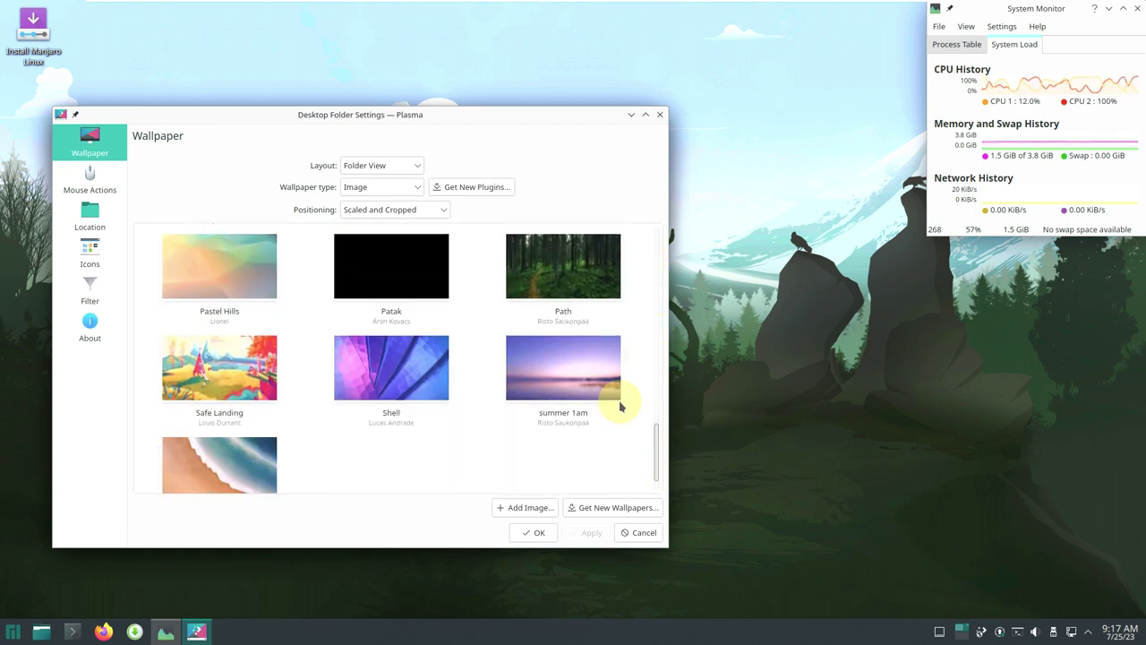
{"action": "left_click", "coordinate": [614, 394]}
{"action": "left_click", "coordinate": [541, 532]}
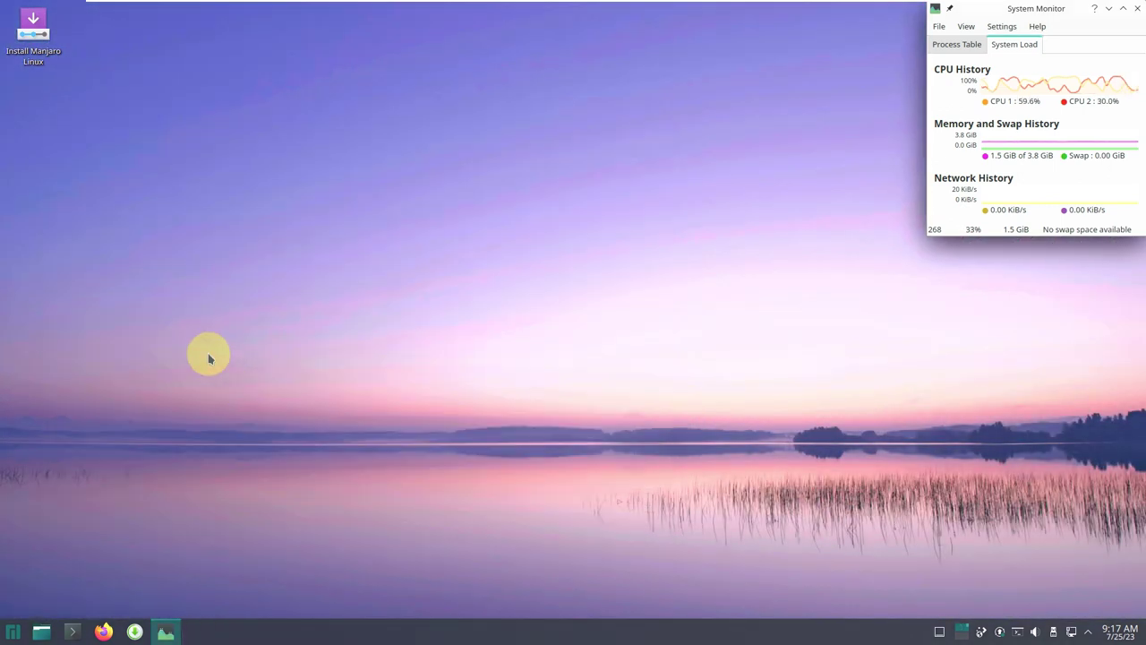
Step: Launch VLC media player from the full list of installed applications
{"action": "left_click", "coordinate": [17, 633]}
{"action": "left_click", "coordinate": [51, 369]}
{"action": "scroll", "coordinate": [233, 385], "scroll_direction": "down", "scroll_amount": 5}
{"action": "scroll", "coordinate": [234, 385], "scroll_direction": "down", "scroll_amount": 10}
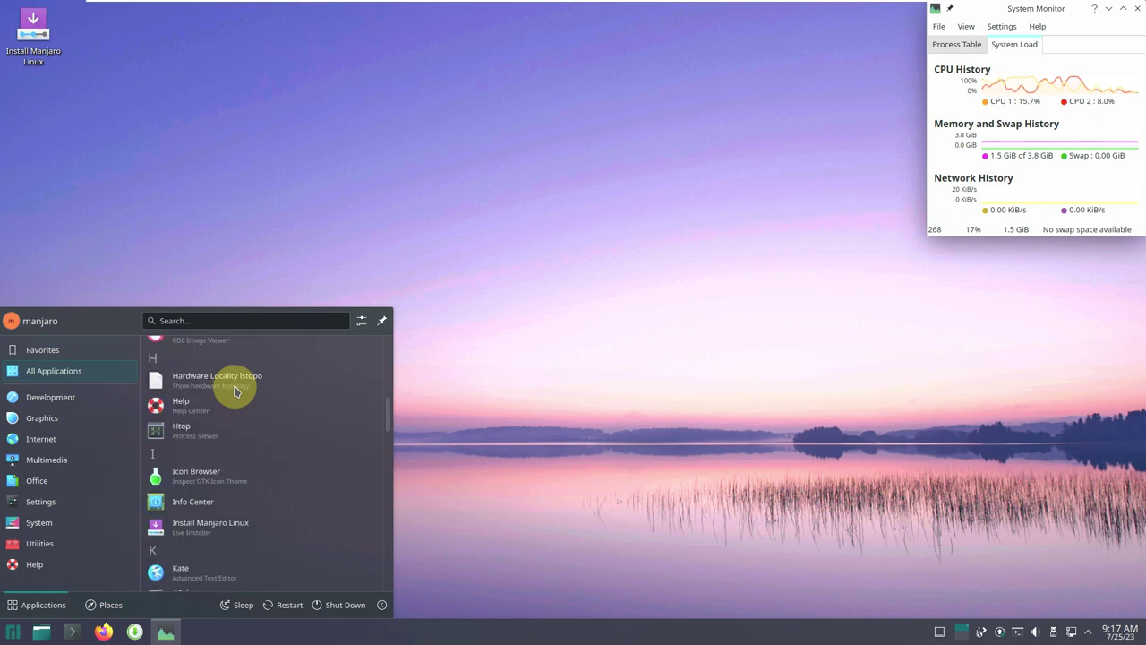
{"action": "scroll", "coordinate": [235, 390], "scroll_direction": "down", "scroll_amount": 10}
{"action": "scroll", "coordinate": [235, 391], "scroll_direction": "down", "scroll_amount": 10}
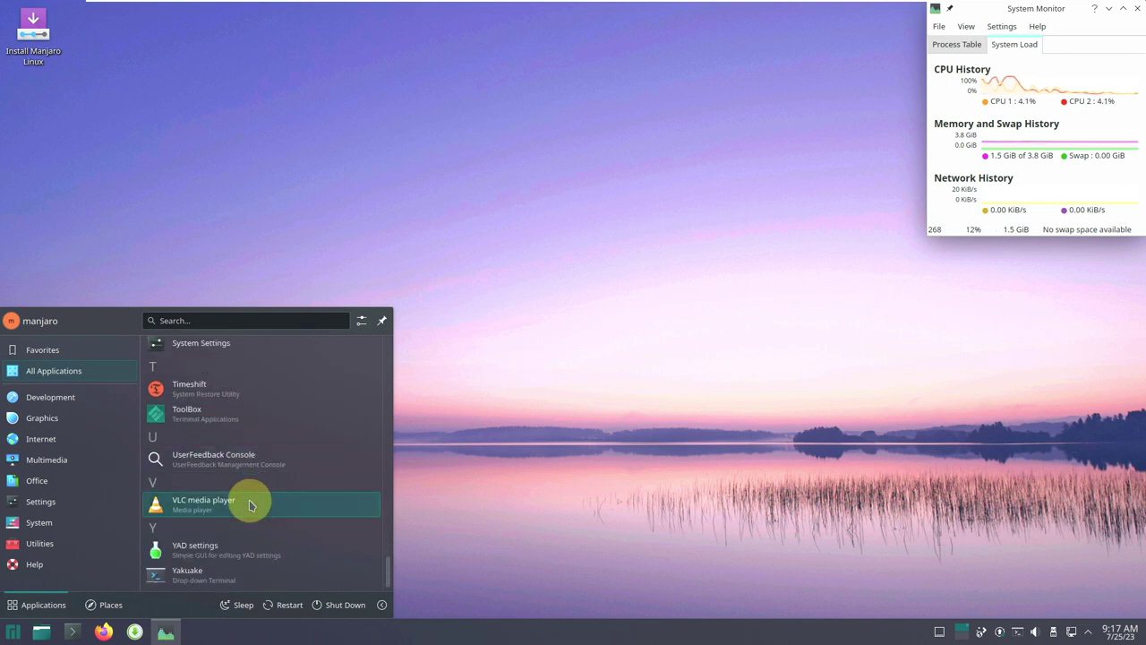
{"action": "left_click", "coordinate": [249, 500]}
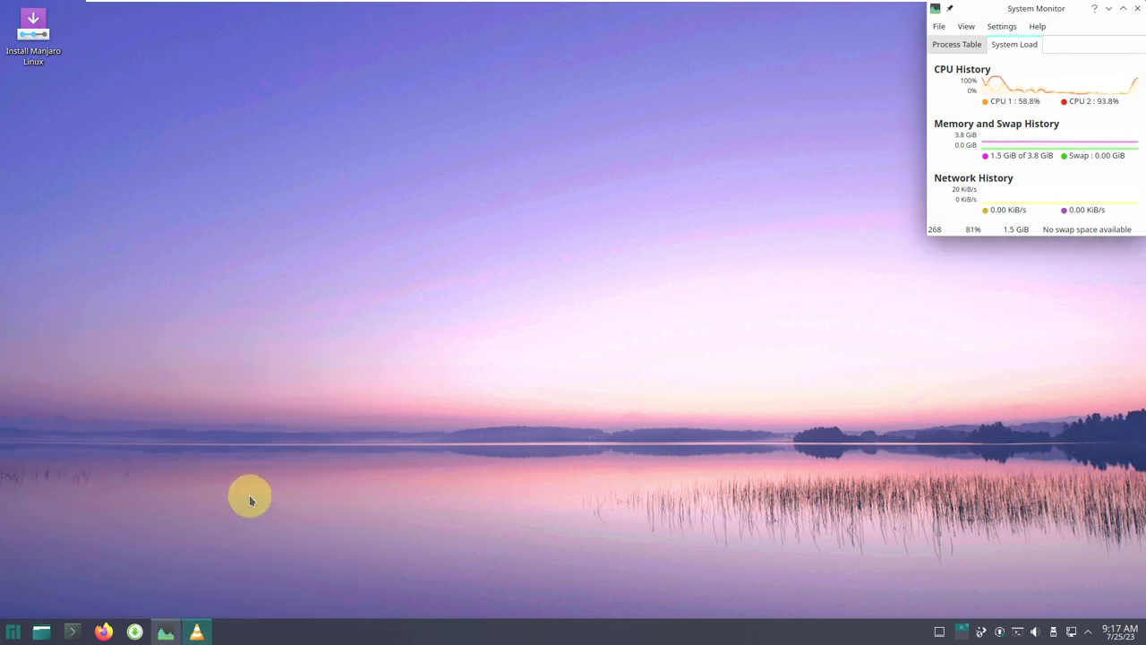
Step: Launch the Kate text editor from Utilities, then the Dolphin file manager
{"action": "left_click", "coordinate": [16, 632]}
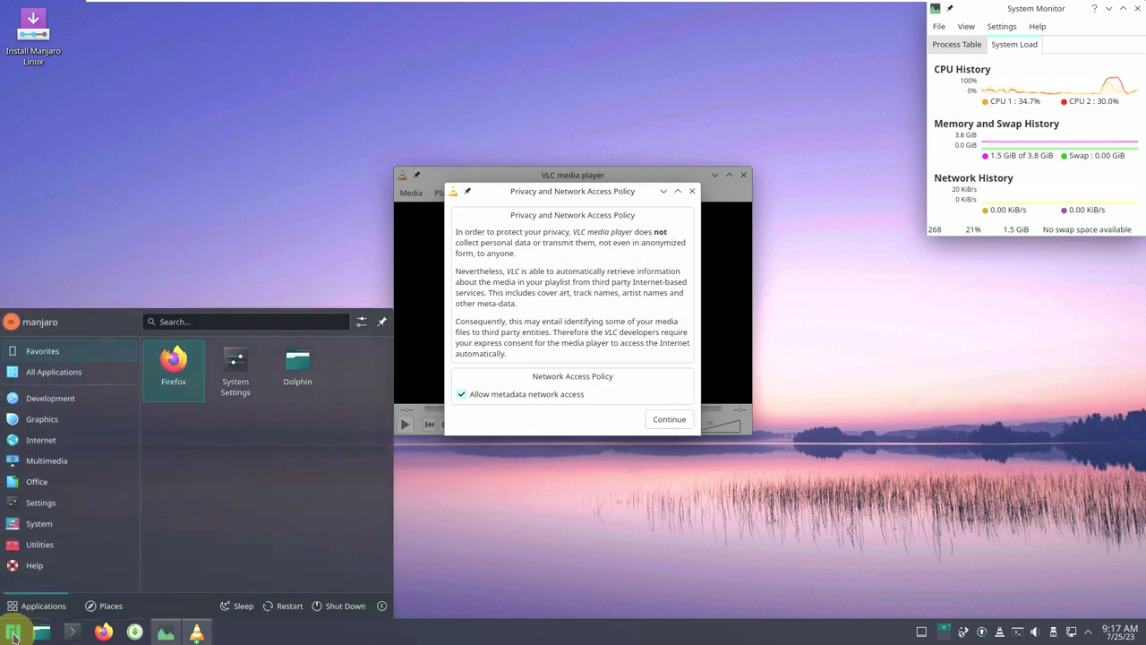
{"action": "left_click", "coordinate": [45, 544]}
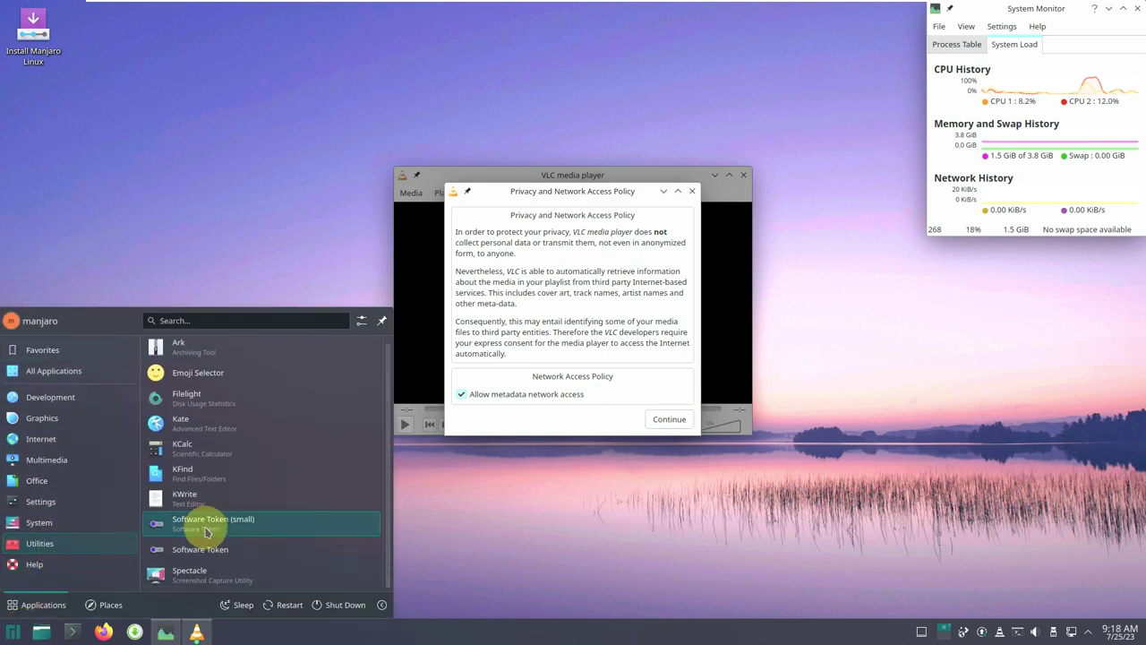
{"action": "left_click", "coordinate": [205, 424]}
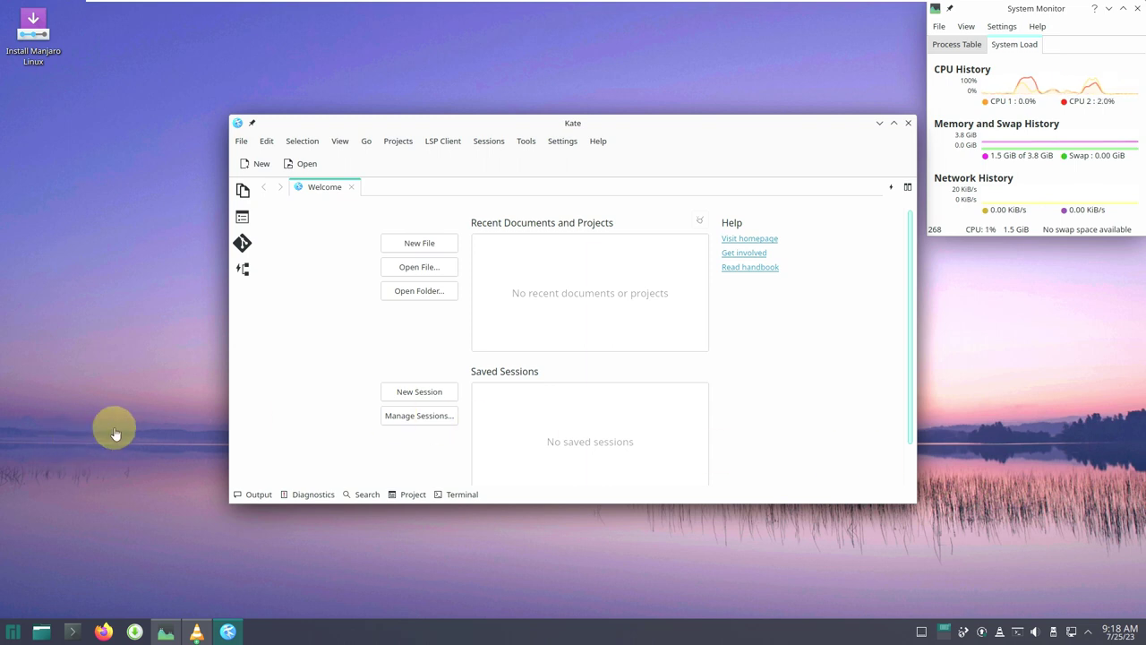
{"action": "left_click", "coordinate": [16, 632]}
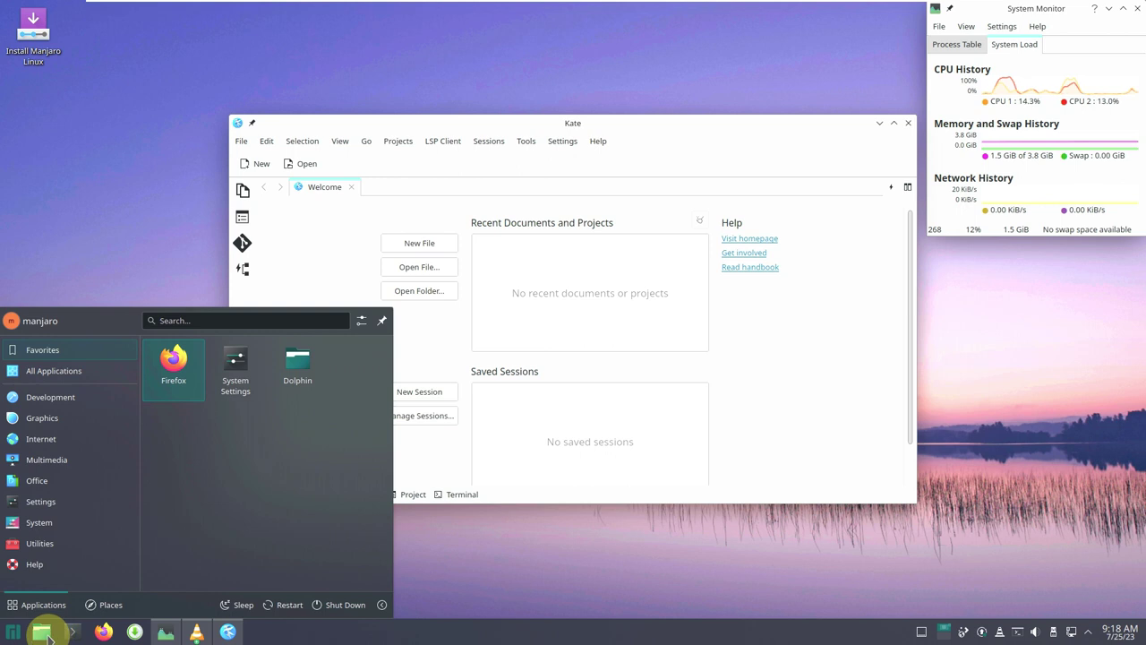
{"action": "key", "text": "Right"}
{"action": "key", "text": "Right"}
{"action": "key", "text": "Return"}
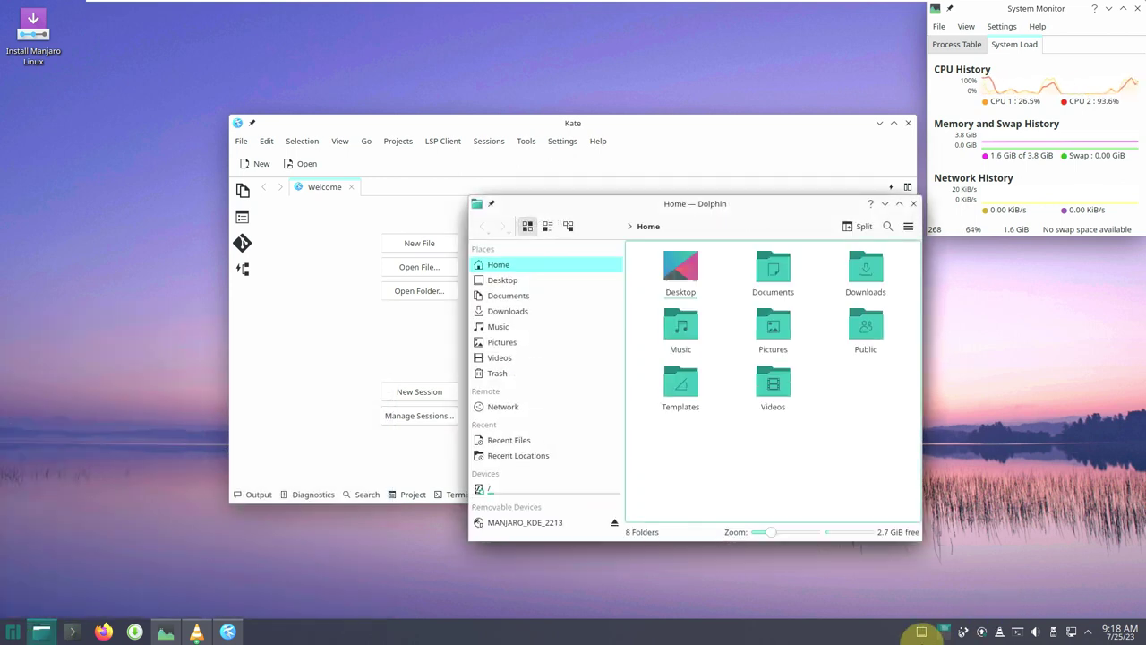
Step: Launch the Gwenview image viewer and the Okular document viewer
{"action": "left_click", "coordinate": [13, 631]}
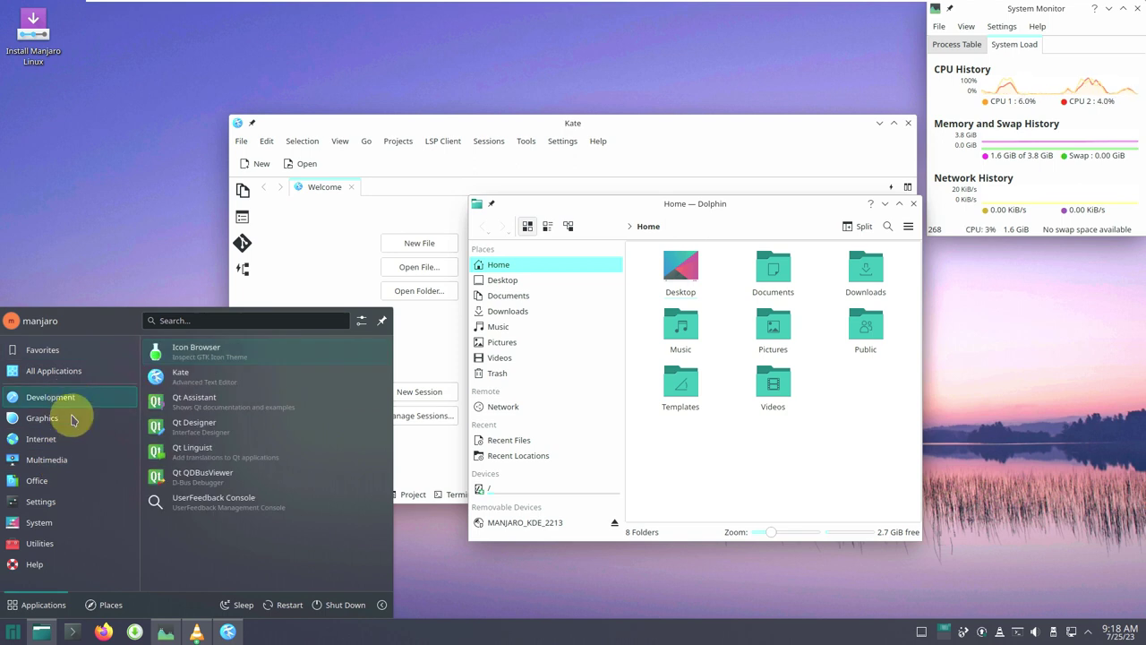
{"action": "mouse_move", "coordinate": [74, 419]}
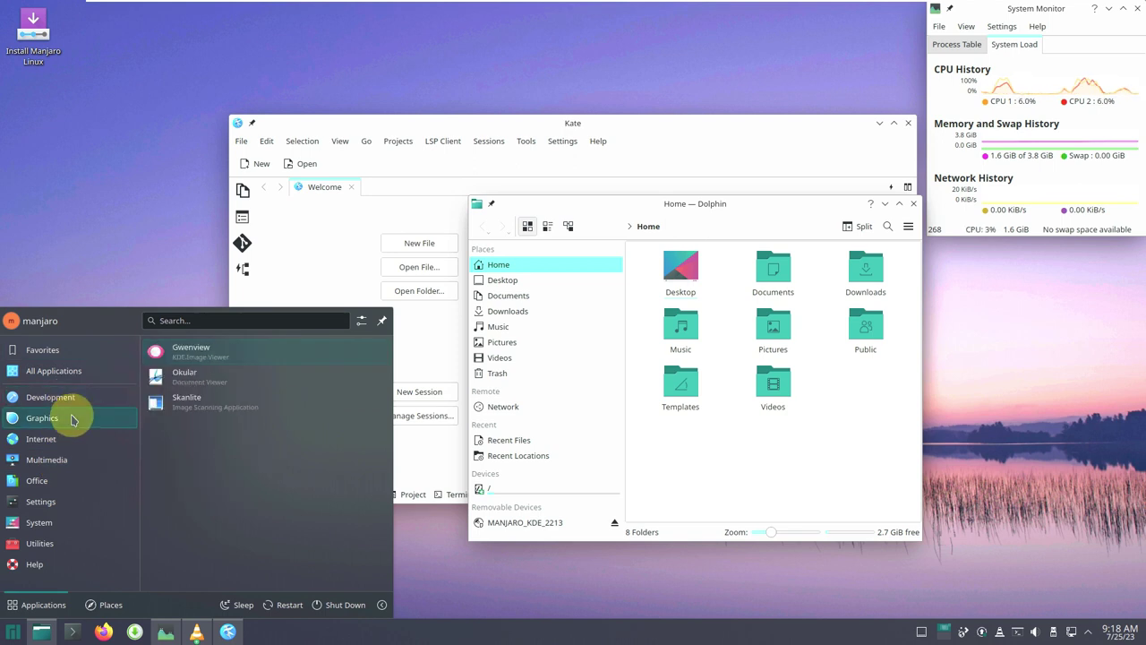
{"action": "left_click", "coordinate": [221, 360]}
{"action": "left_click", "coordinate": [13, 631]}
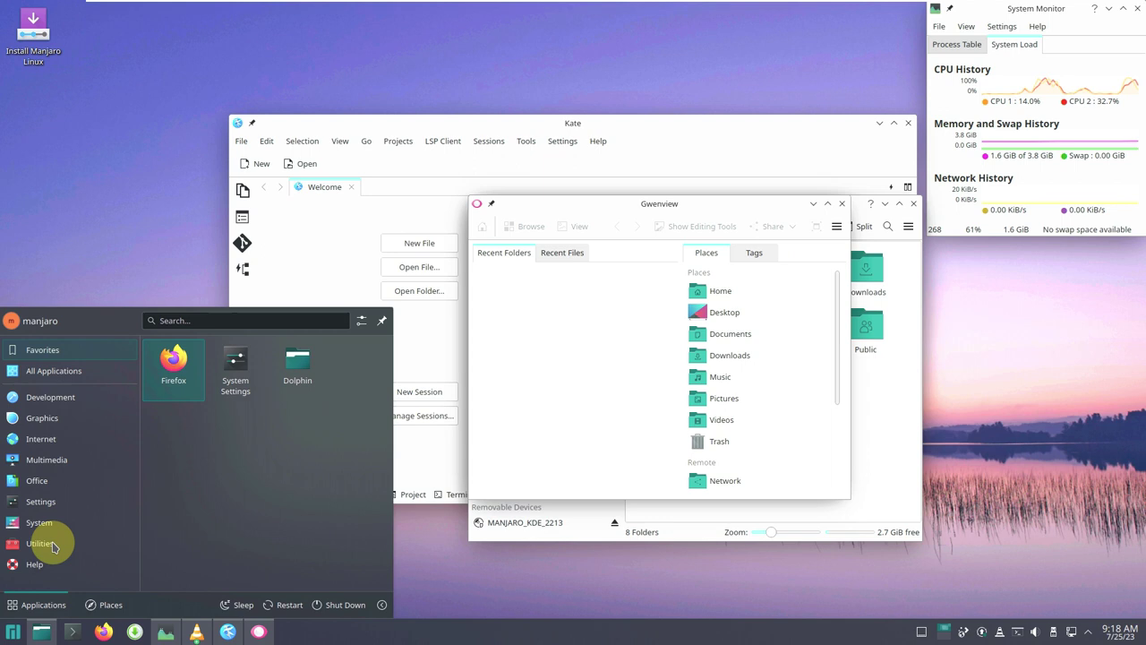
{"action": "mouse_move", "coordinate": [63, 417]}
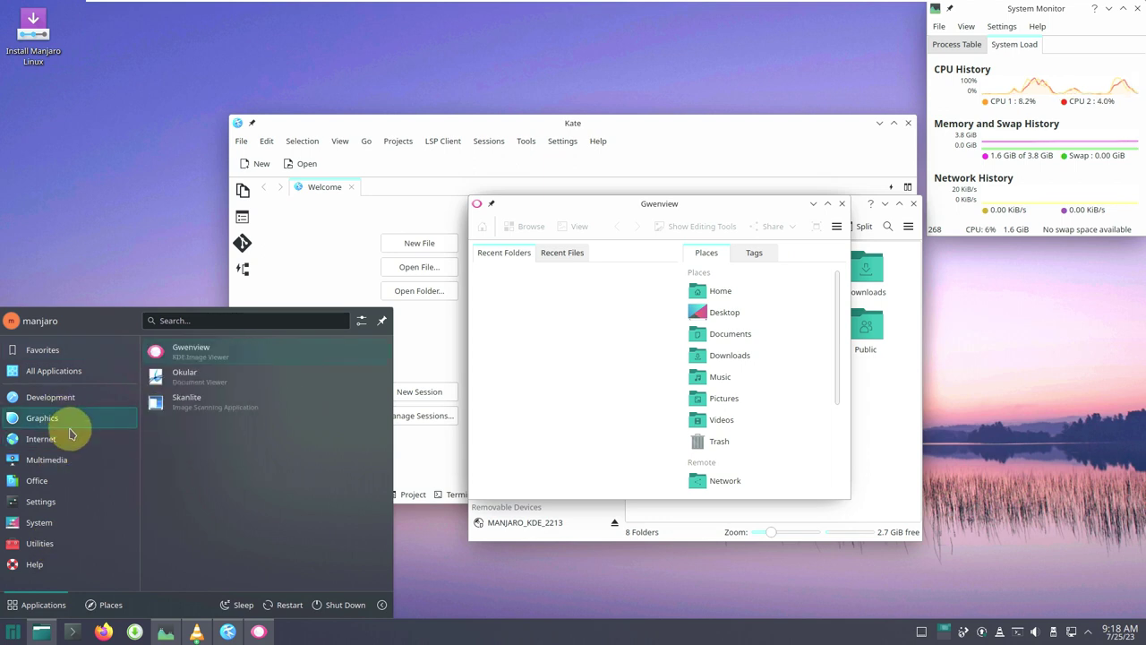
{"action": "left_click", "coordinate": [185, 381]}
Step: Launch the Elisa music player from the application launcher
{"action": "left_click", "coordinate": [13, 632]}
{"action": "mouse_move", "coordinate": [43, 441]}
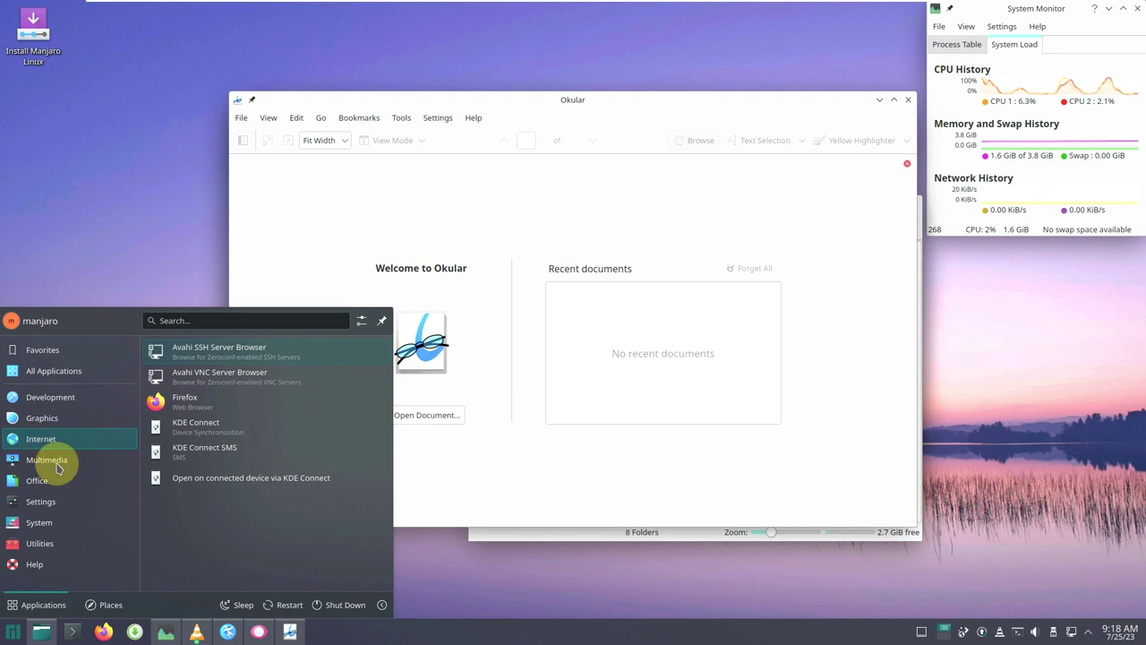
{"action": "mouse_move", "coordinate": [56, 461]}
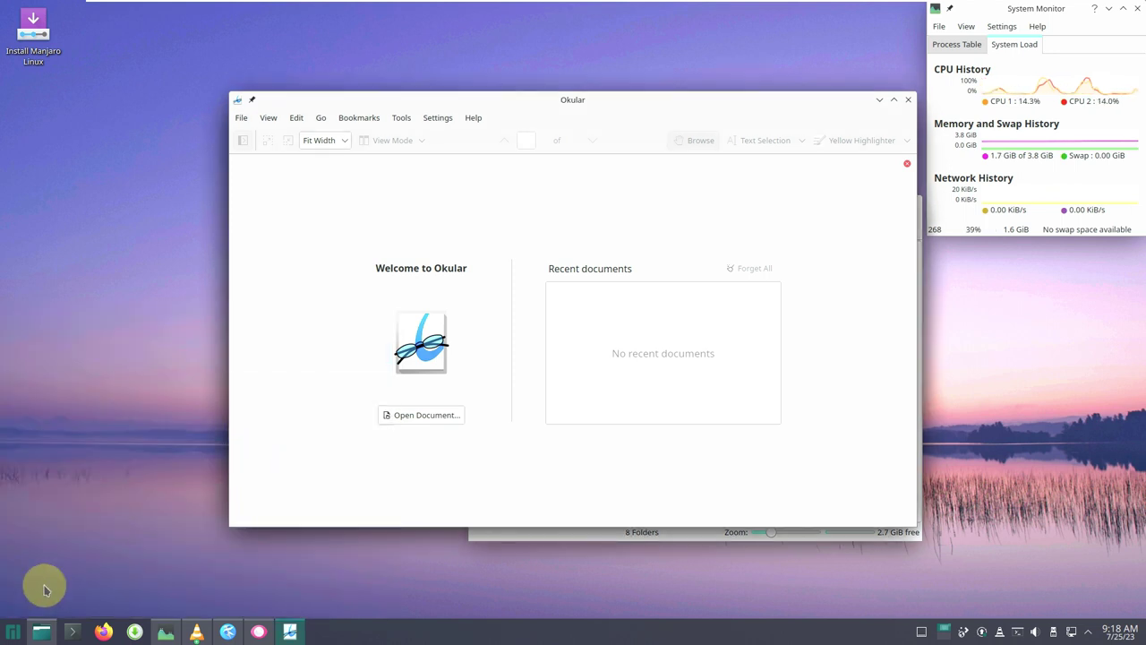
{"action": "left_click", "coordinate": [15, 625]}
{"action": "mouse_move", "coordinate": [64, 462]}
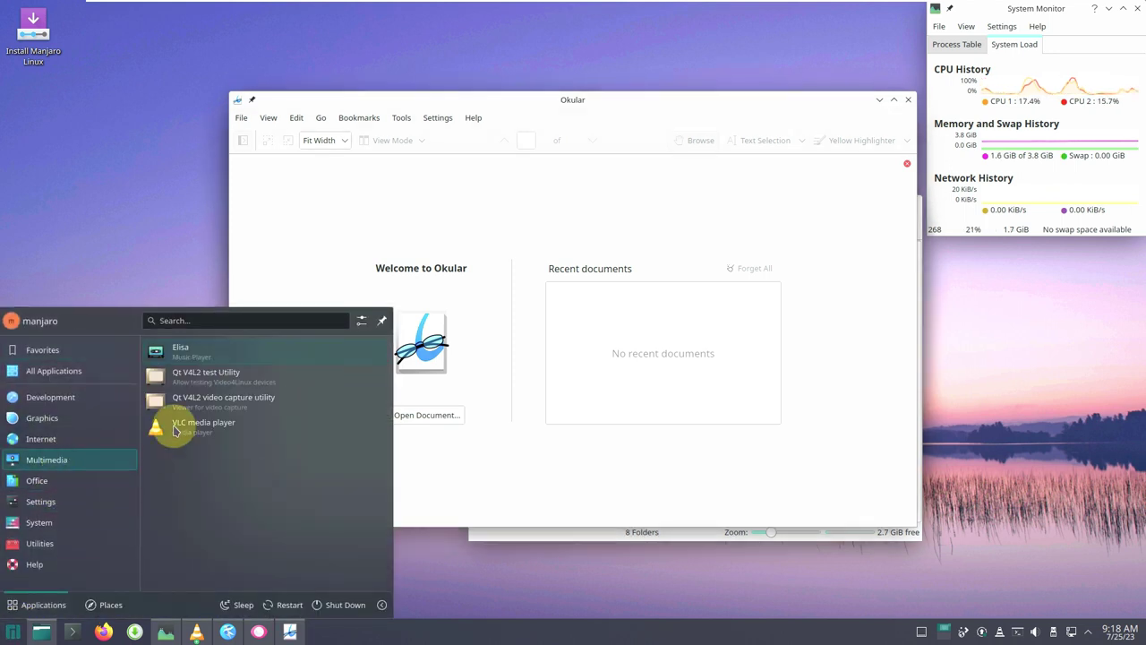
{"action": "left_click", "coordinate": [215, 353]}
Step: Start the ToolBox utility so bmenu runs in a Konsole terminal
{"action": "left_click", "coordinate": [13, 631]}
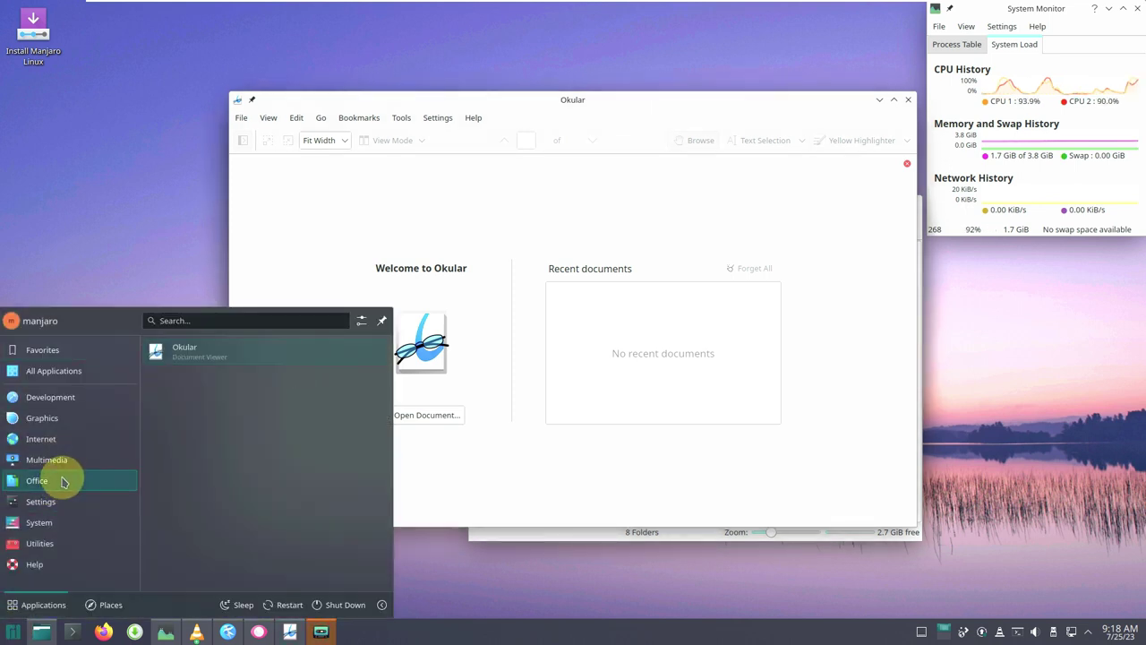
{"action": "mouse_move", "coordinate": [65, 501]}
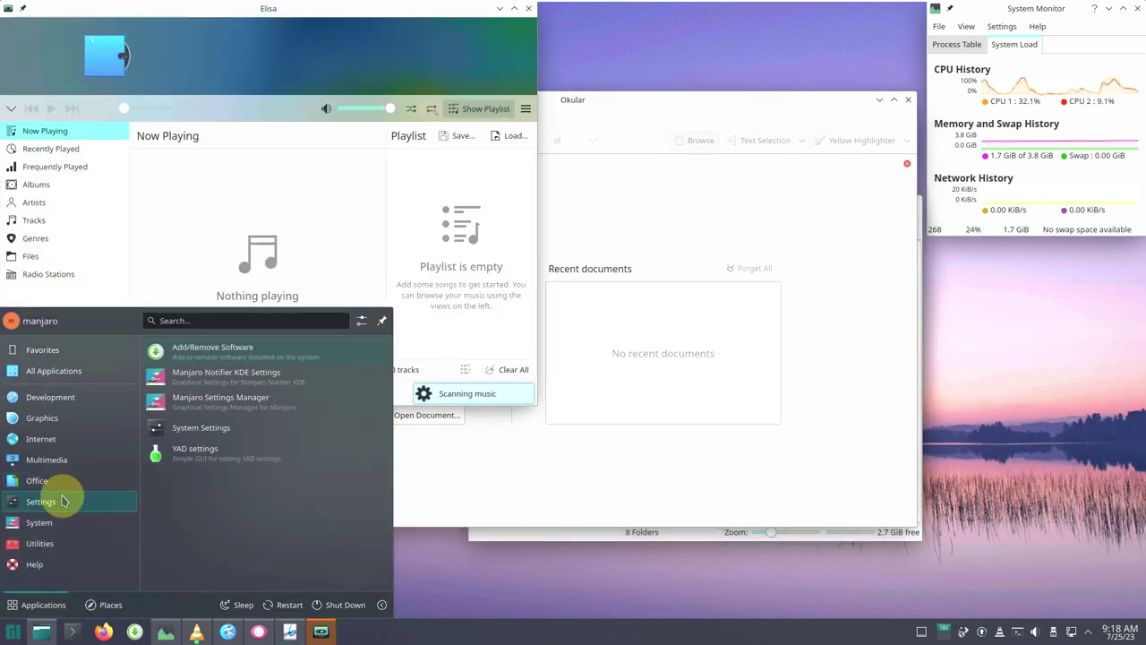
{"action": "mouse_move", "coordinate": [65, 522]}
{"action": "scroll", "coordinate": [215, 506], "scroll_direction": "down", "scroll_amount": 5}
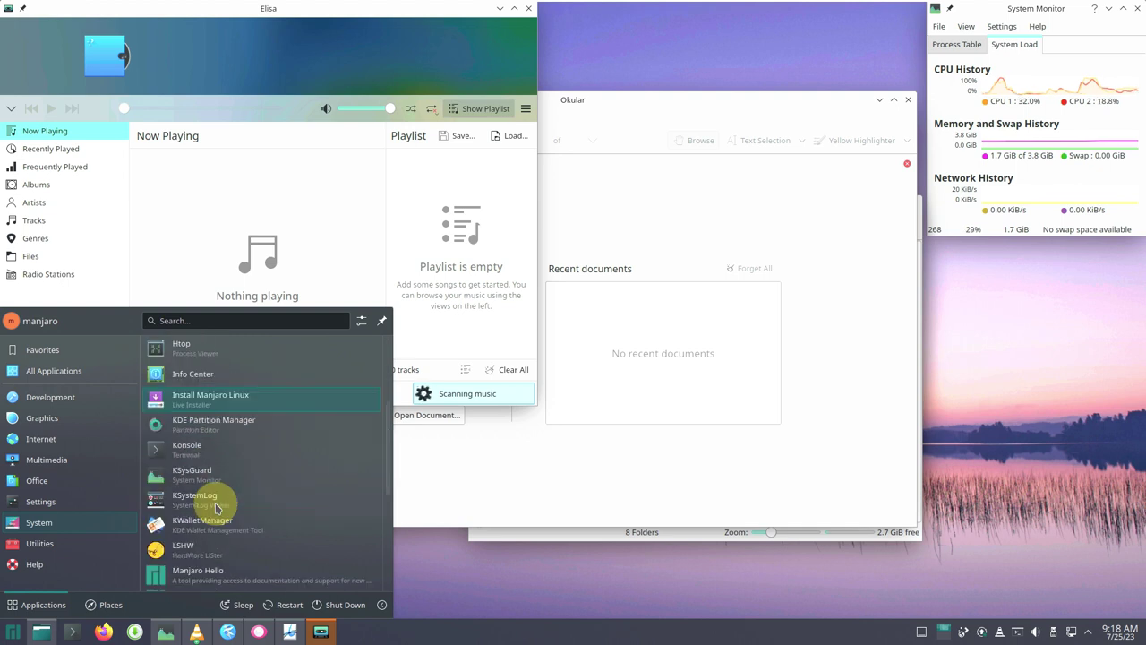
{"action": "scroll", "coordinate": [215, 506], "scroll_direction": "down", "scroll_amount": 3}
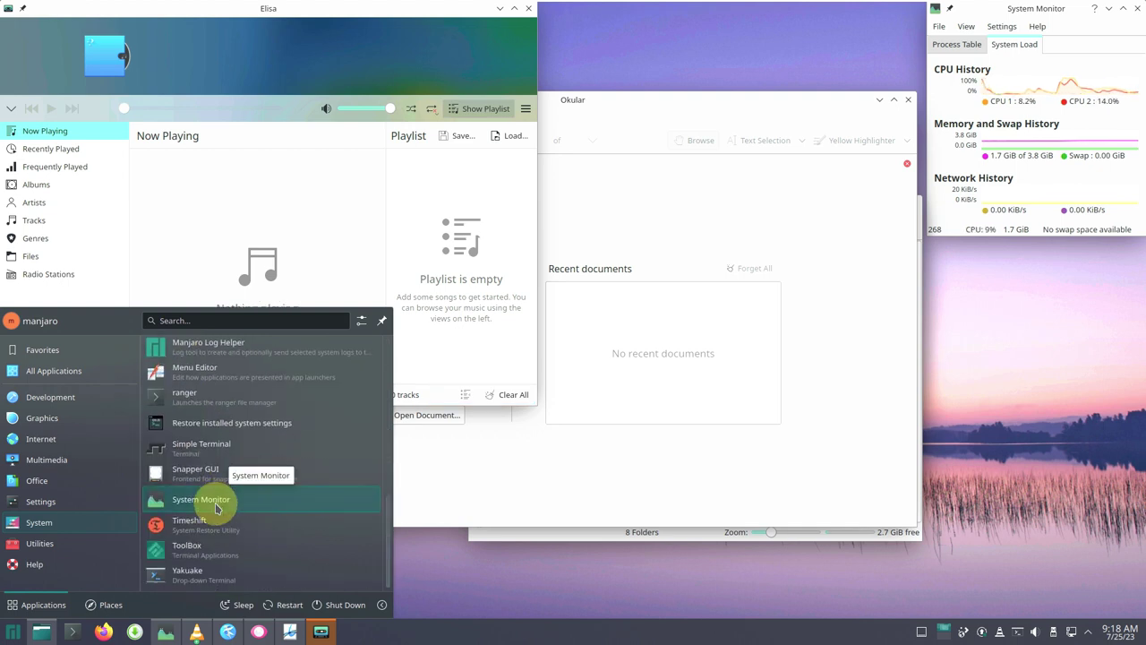
{"action": "left_click", "coordinate": [221, 547]}
Step: Launch the KWrite text editor from the Utilities category
{"action": "left_click", "coordinate": [12, 632]}
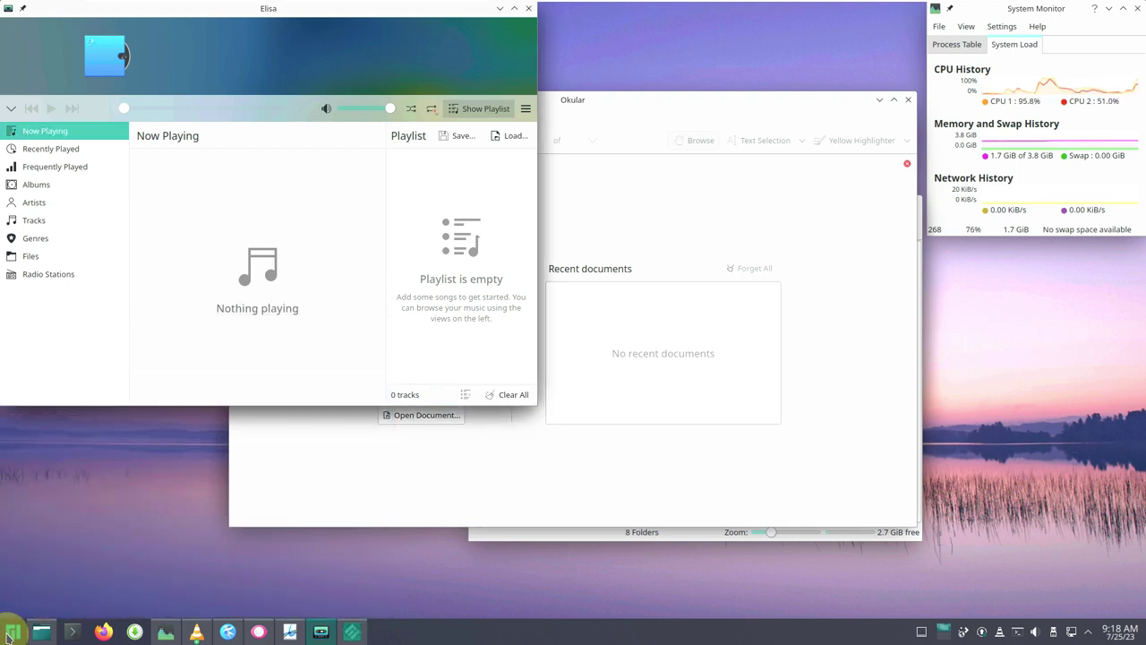
{"action": "mouse_move", "coordinate": [59, 541]}
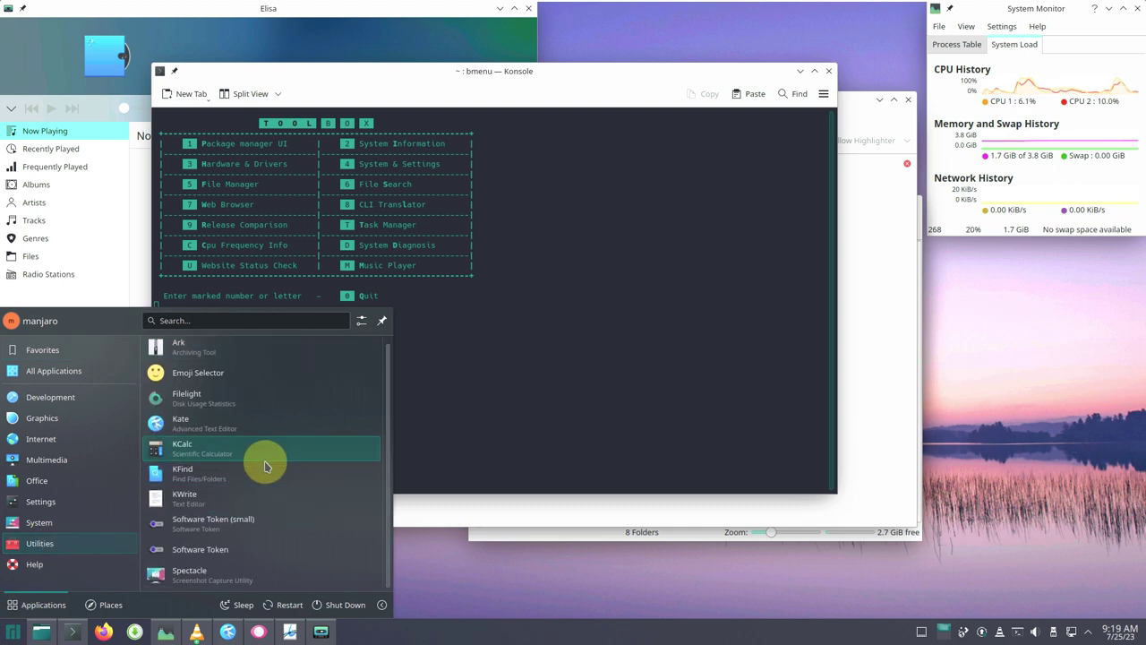
{"action": "left_click", "coordinate": [230, 494]}
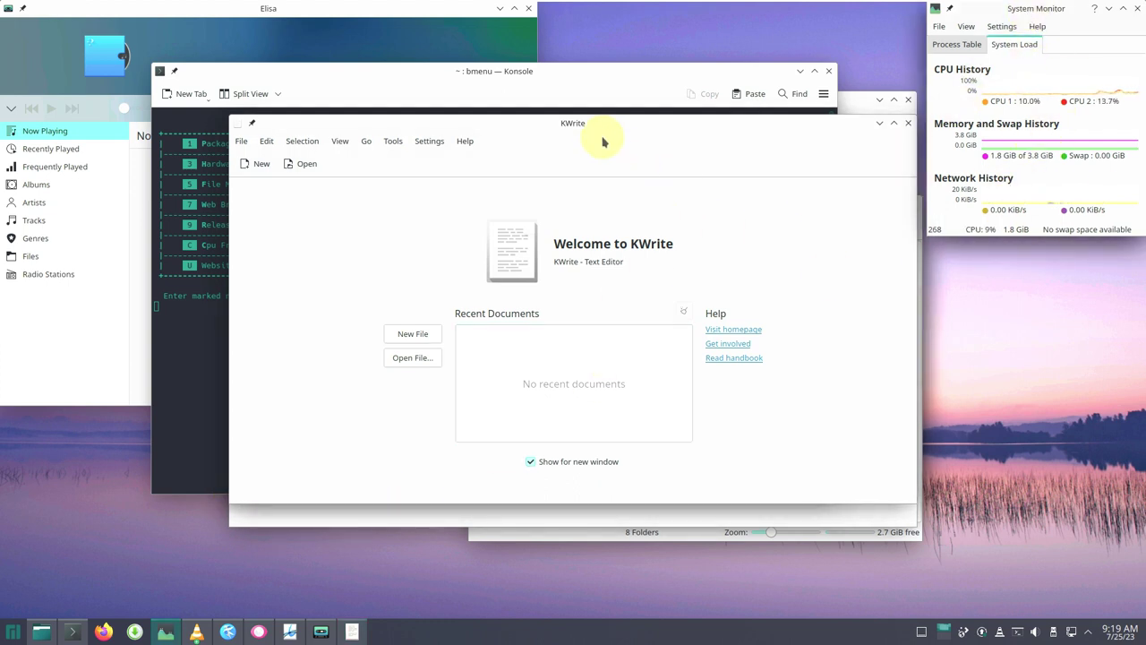
Step: View the About information for KWrite and Konsole, then close both applications
{"action": "left_click", "coordinate": [465, 141]}
{"action": "left_click", "coordinate": [507, 282]}
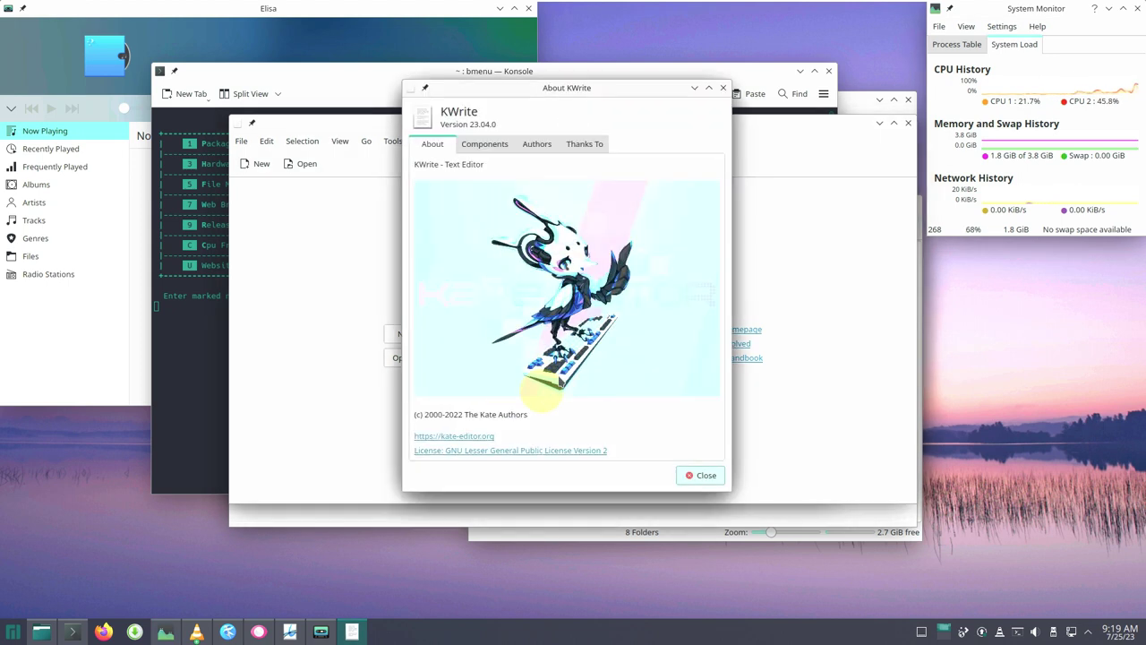
{"action": "left_click", "coordinate": [702, 475]}
{"action": "left_click", "coordinate": [908, 123]}
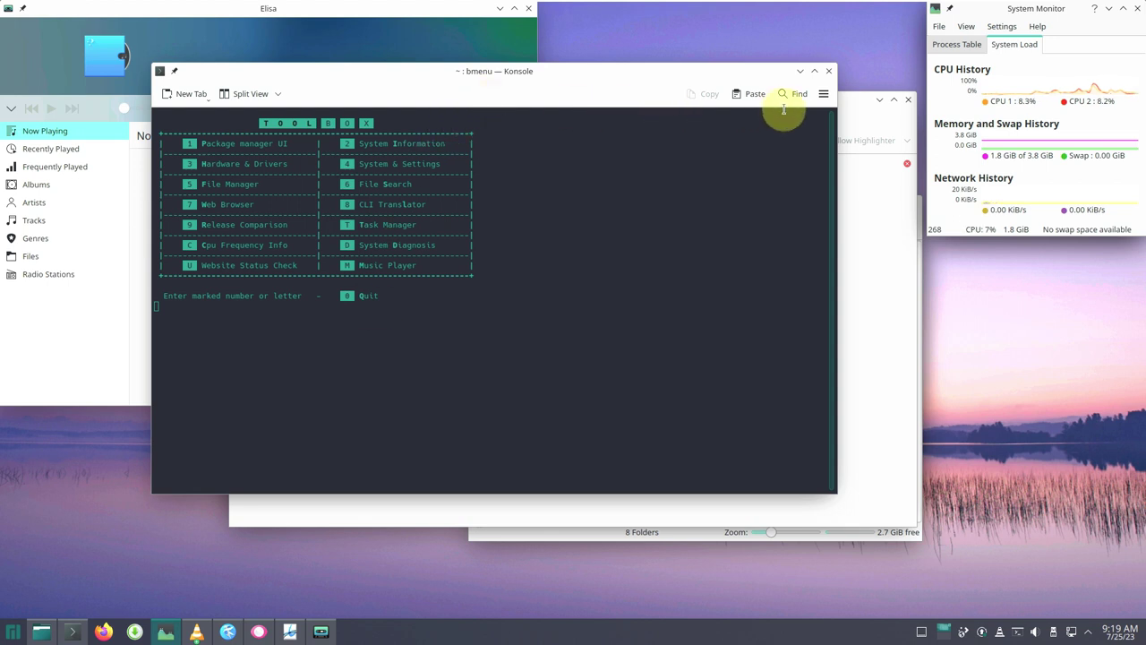
{"action": "left_click", "coordinate": [825, 95]}
{"action": "mouse_move", "coordinate": [855, 402]}
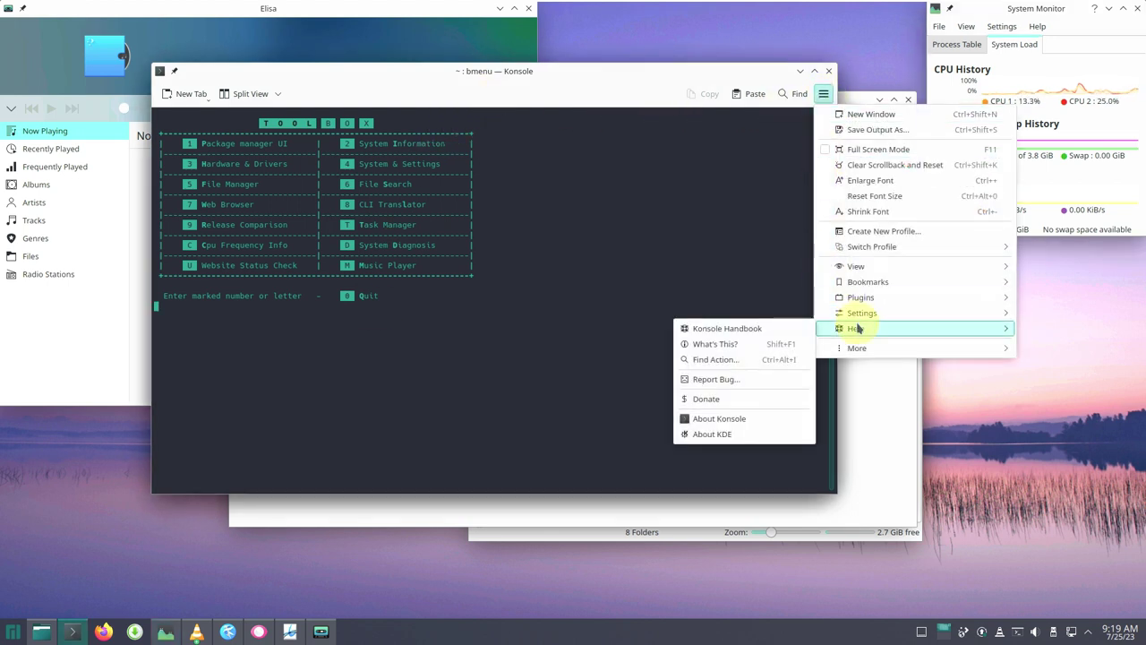
{"action": "left_click", "coordinate": [768, 416]}
{"action": "left_click", "coordinate": [585, 170]}
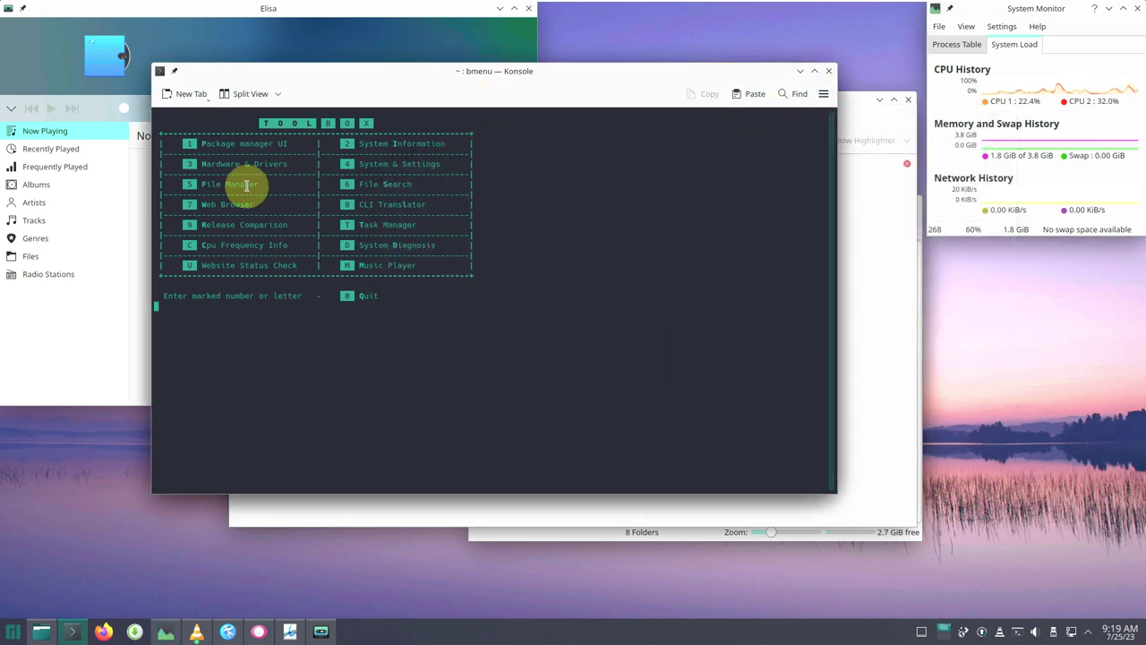
{"action": "left_click", "coordinate": [830, 72]}
Step: View the About information for Elisa and Okular, then close both applications
{"action": "left_click", "coordinate": [526, 109]}
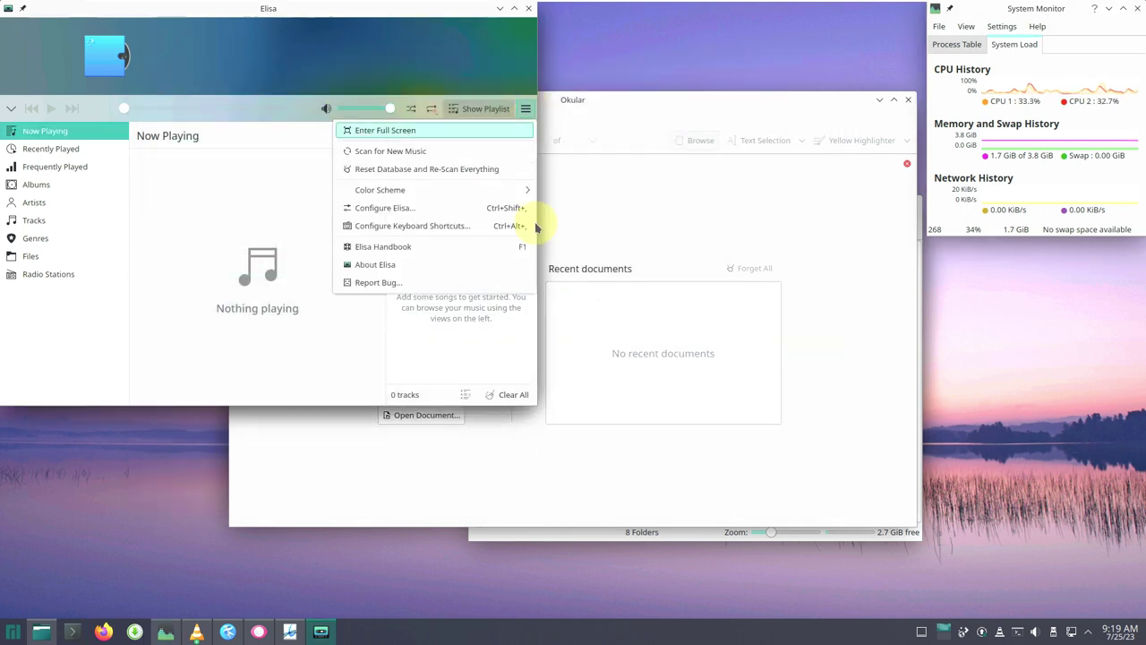
{"action": "left_click", "coordinate": [446, 265]}
{"action": "left_click", "coordinate": [649, 350]}
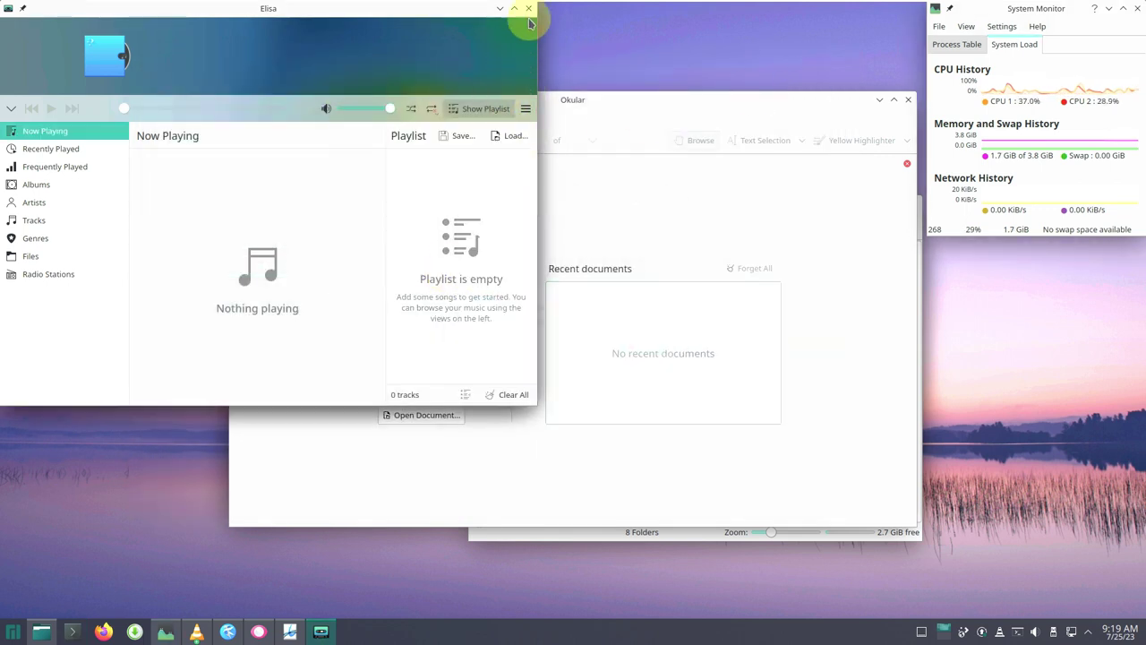
{"action": "left_click", "coordinate": [529, 10]}
{"action": "left_click", "coordinate": [473, 121]}
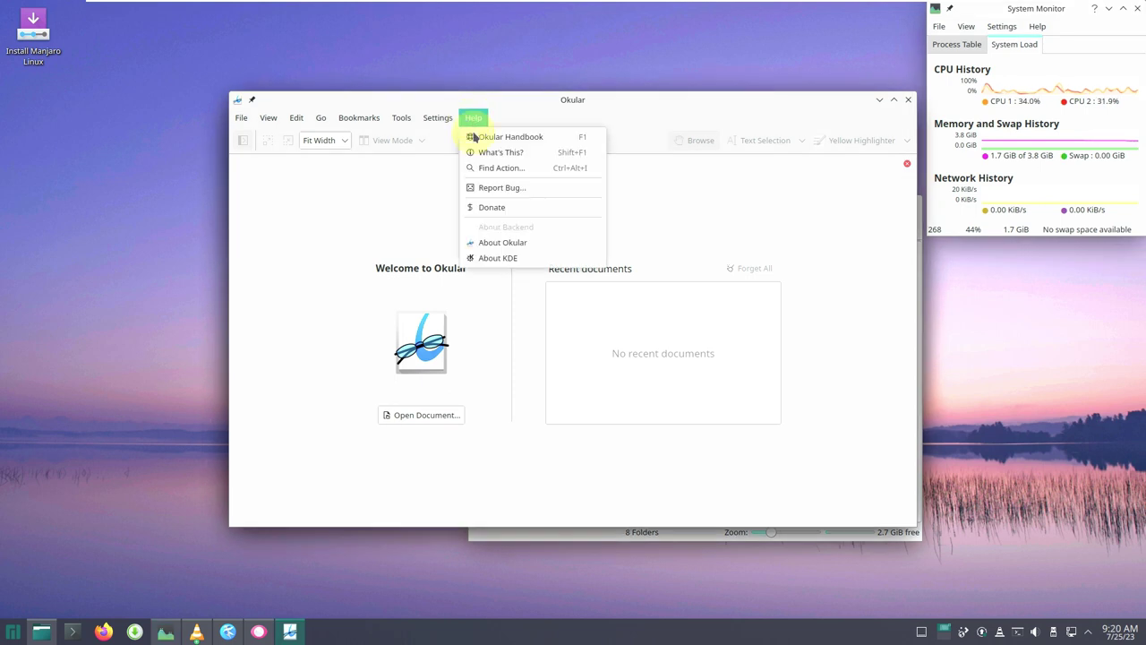
{"action": "left_click", "coordinate": [500, 240]}
{"action": "left_click", "coordinate": [643, 382]}
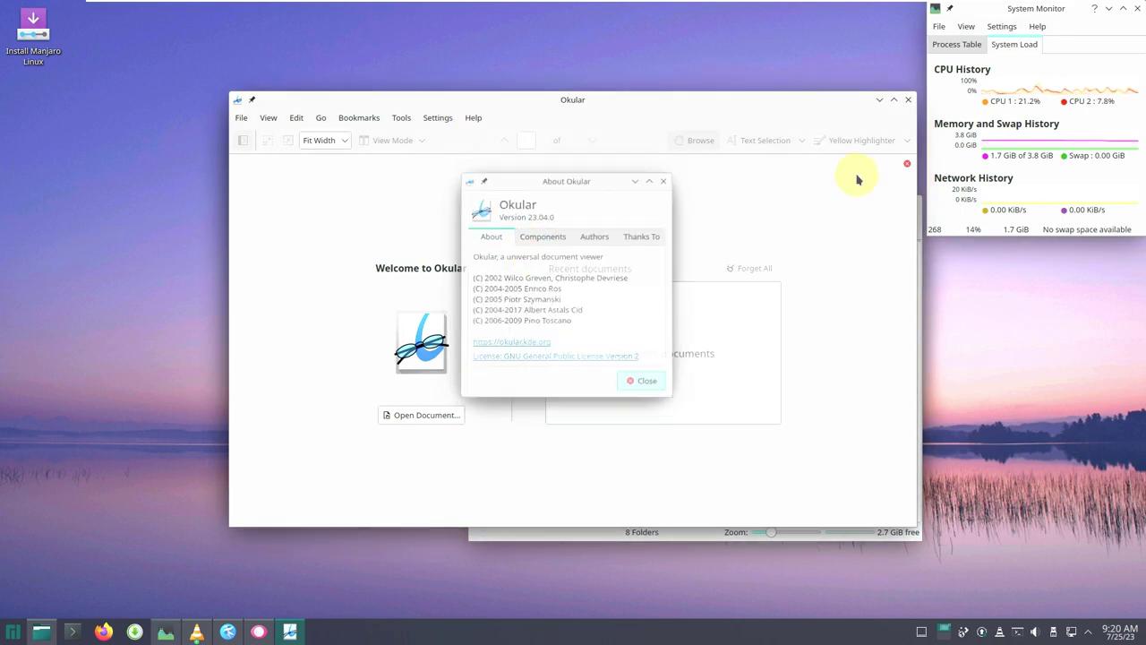
{"action": "left_click", "coordinate": [908, 99]}
Step: View the About information for Gwenview and Kate, then close both applications
{"action": "left_click", "coordinate": [831, 231]}
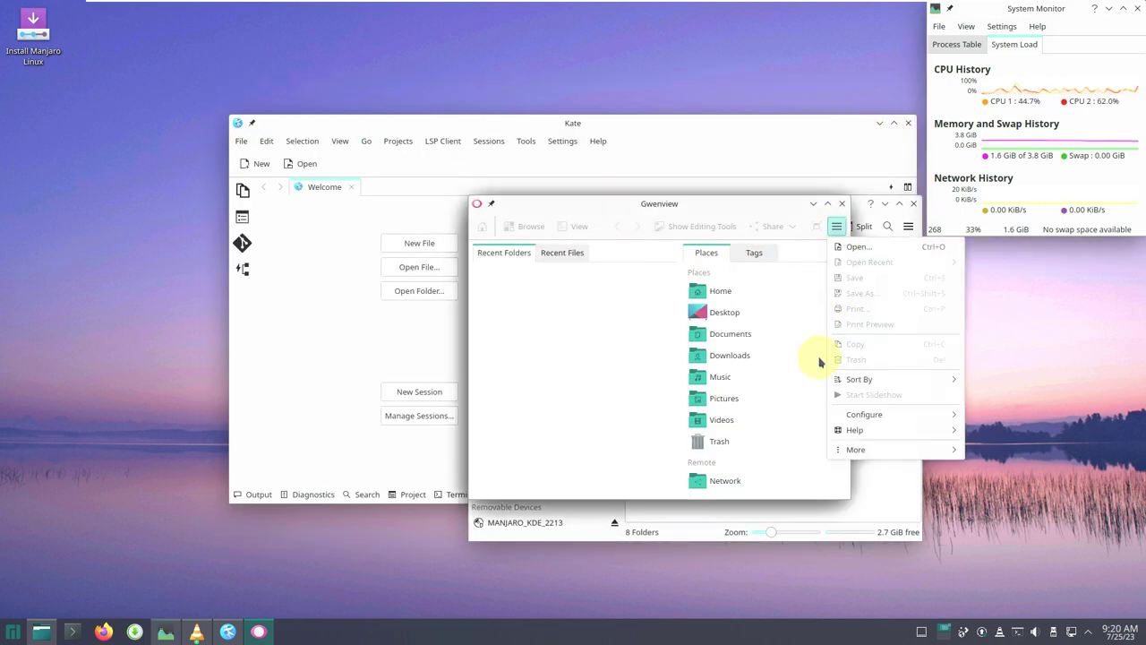
{"action": "mouse_move", "coordinate": [851, 425]}
{"action": "left_click", "coordinate": [1019, 520]}
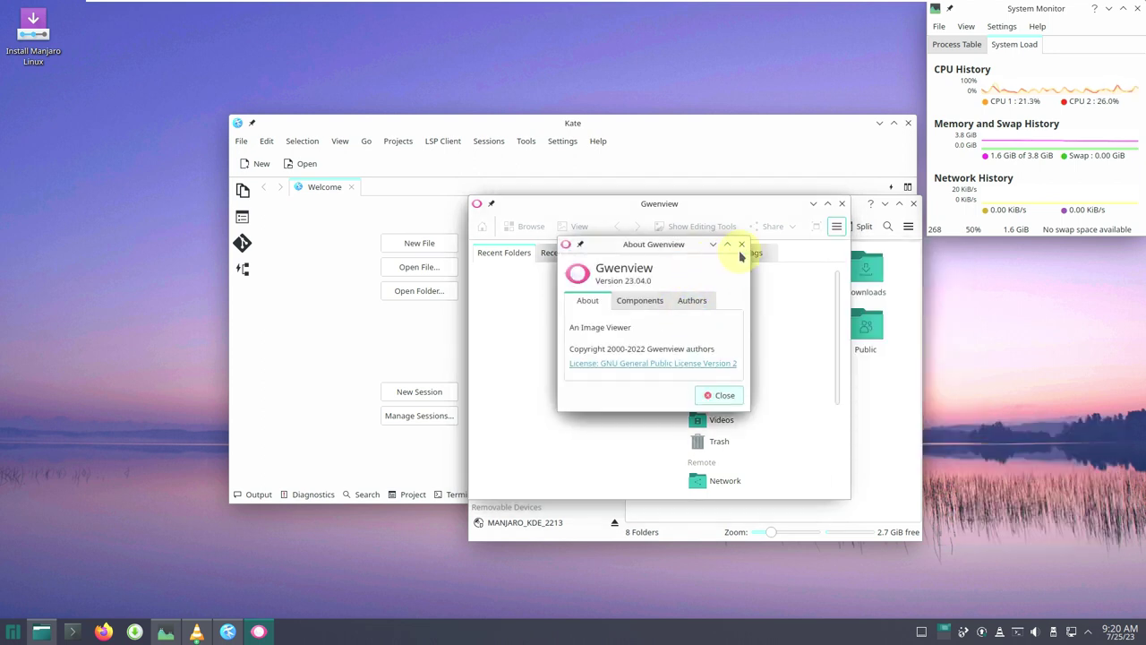
{"action": "left_click", "coordinate": [840, 199]}
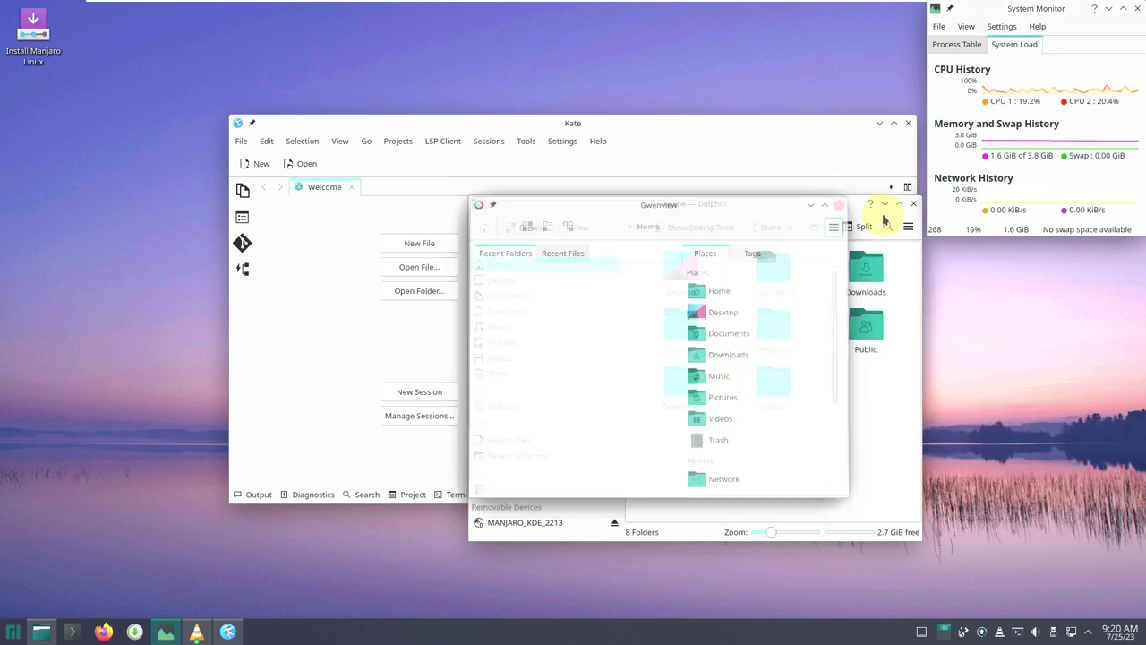
{"action": "left_click", "coordinate": [597, 141]}
{"action": "left_click", "coordinate": [642, 271]}
{"action": "left_click", "coordinate": [725, 92]}
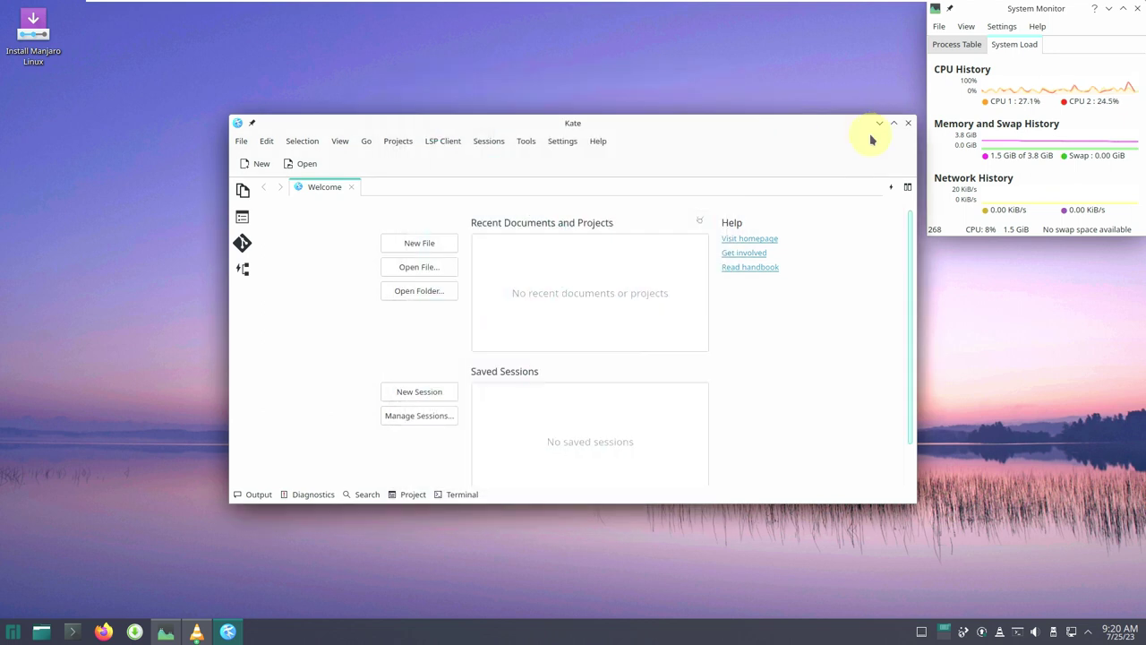
{"action": "left_click", "coordinate": [907, 124]}
Step: Dismiss VLC's privacy notice, view About VLC and close it, then maximize and close System Monitor
{"action": "left_click", "coordinate": [691, 191]}
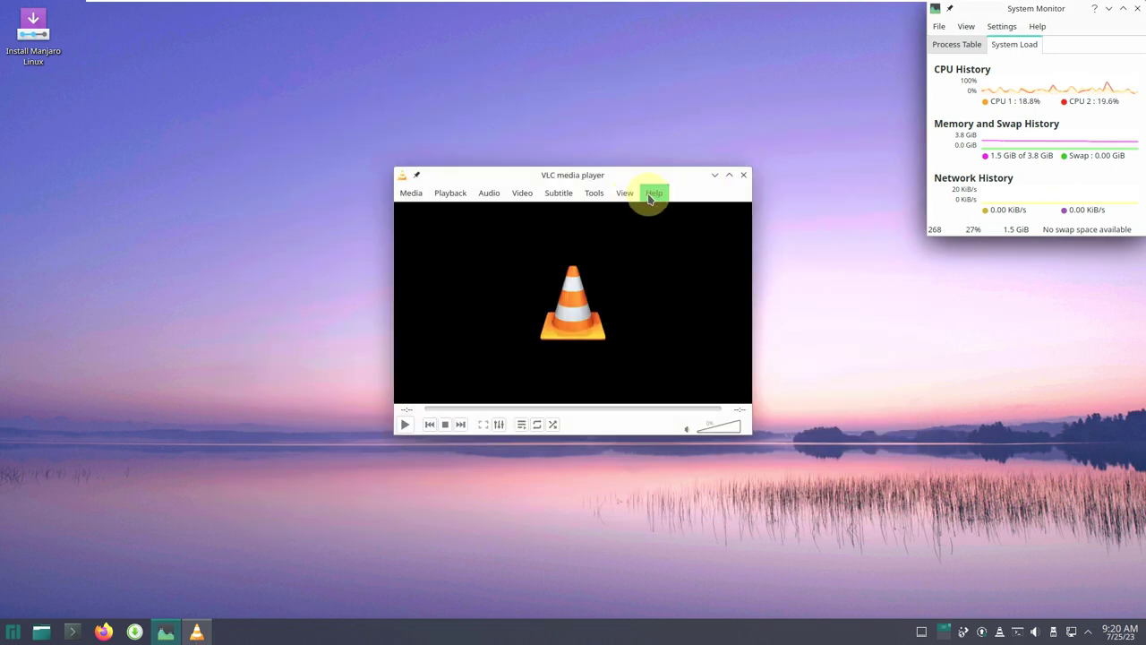
{"action": "left_click", "coordinate": [653, 192]}
{"action": "left_click", "coordinate": [654, 228]}
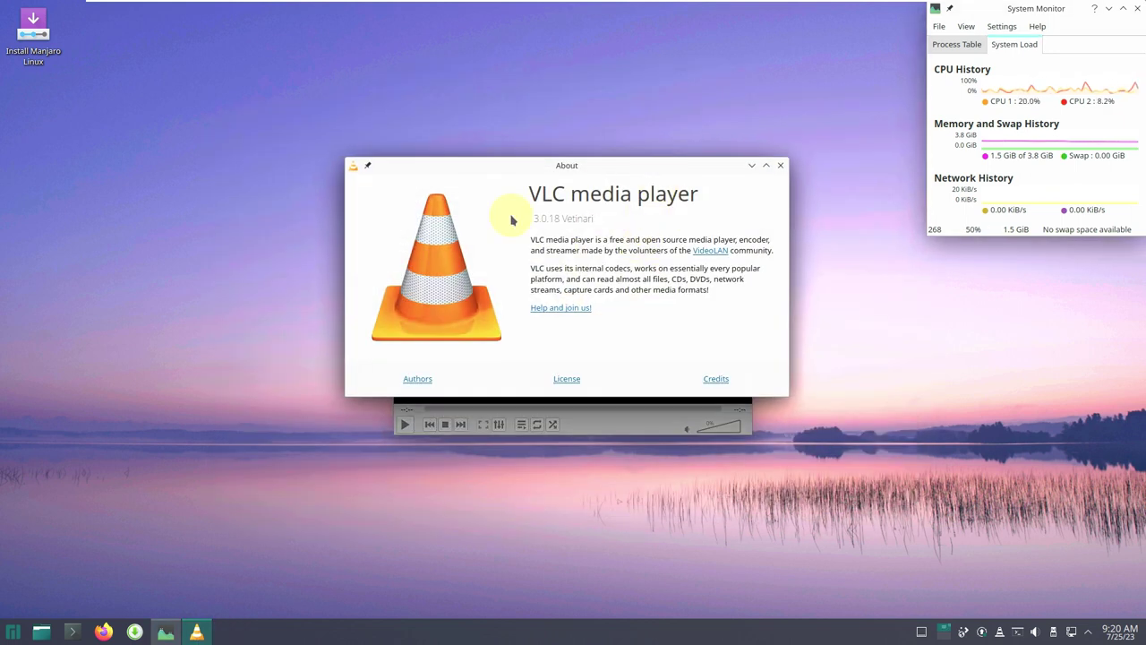
{"action": "left_click", "coordinate": [780, 166]}
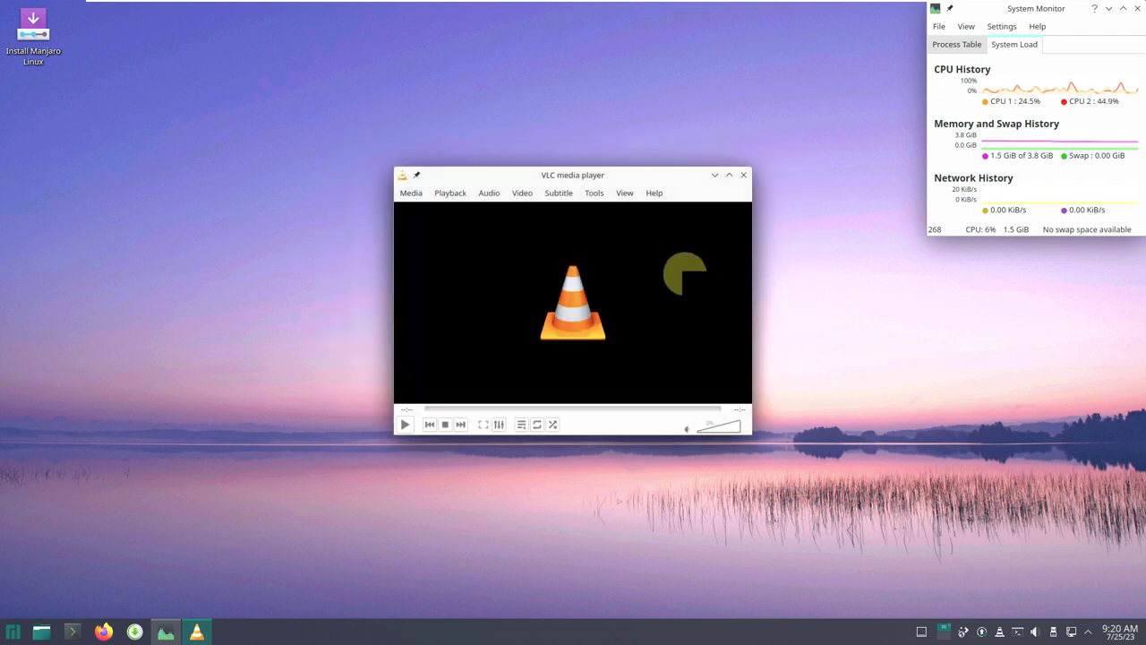
{"action": "left_click", "coordinate": [743, 179]}
{"action": "left_click", "coordinate": [1123, 10]}
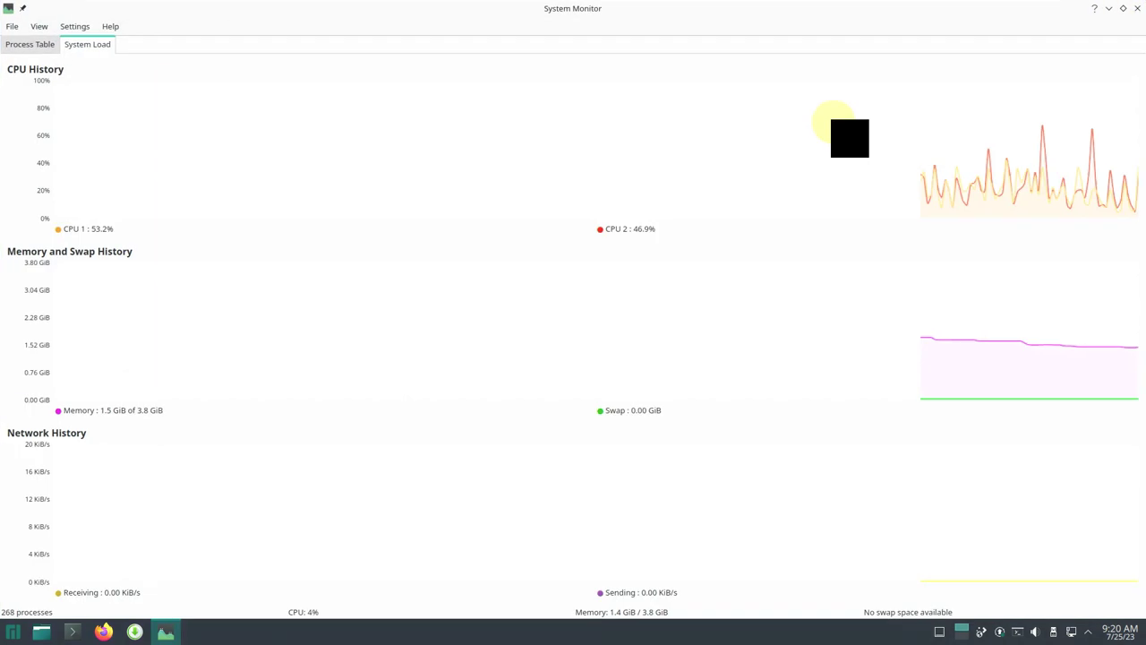
{"action": "left_click", "coordinate": [1137, 9]}
Step: Lock the desktop session from the launcher's session options
{"action": "left_click", "coordinate": [10, 632]}
{"action": "left_click", "coordinate": [314, 344]}
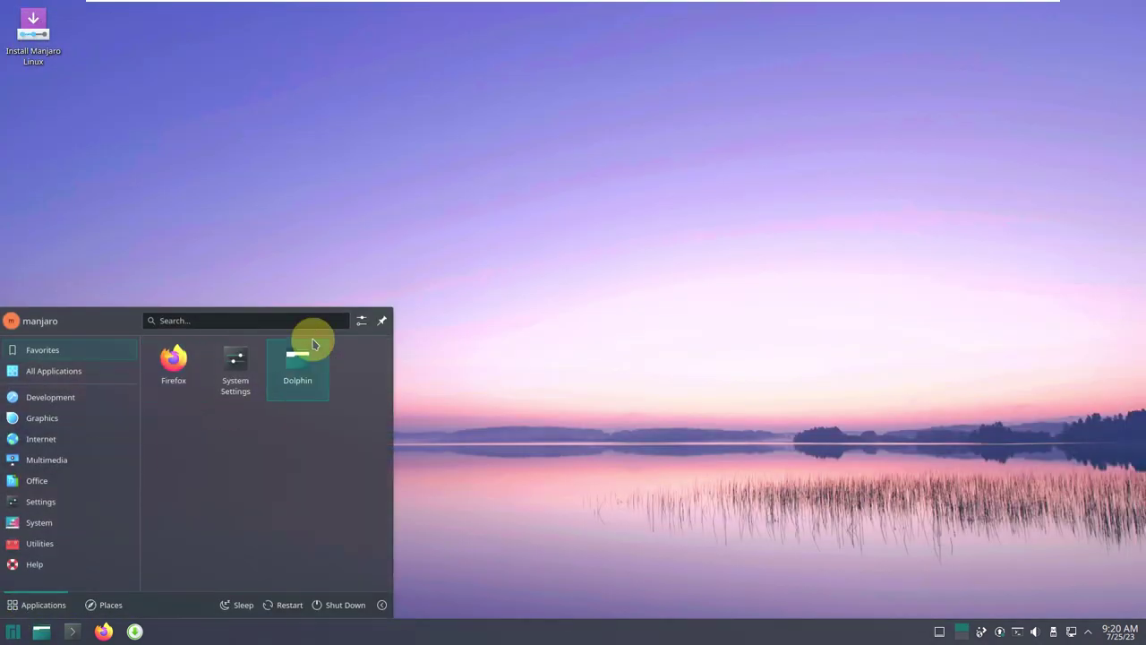
{"action": "left_click", "coordinate": [380, 606]}
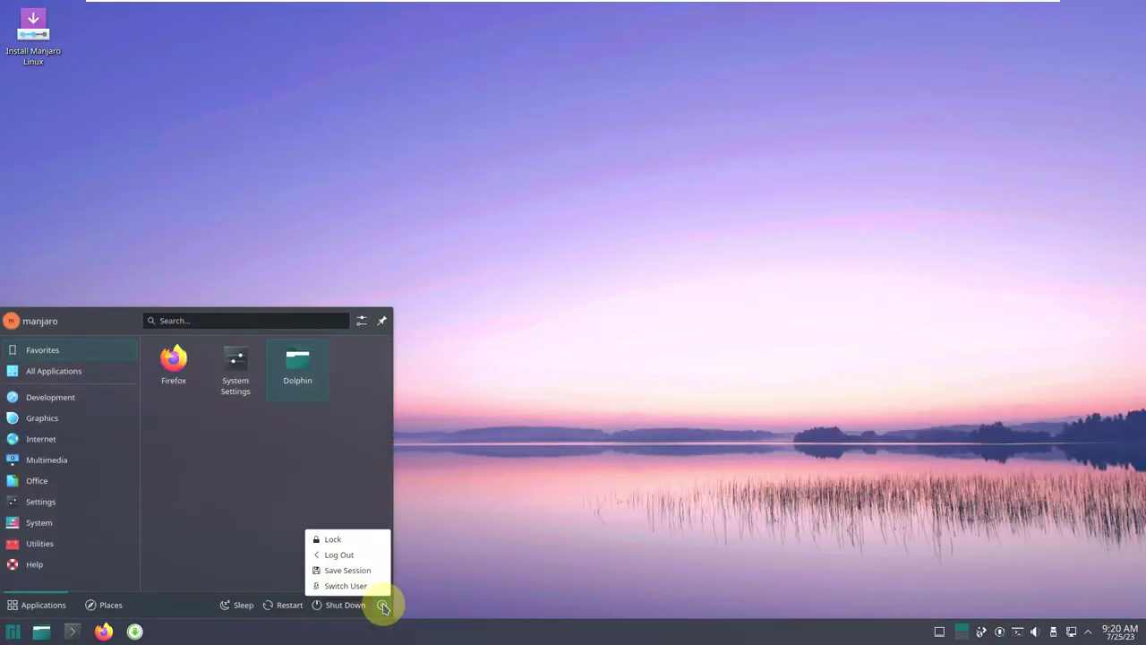
{"action": "left_click", "coordinate": [374, 549]}
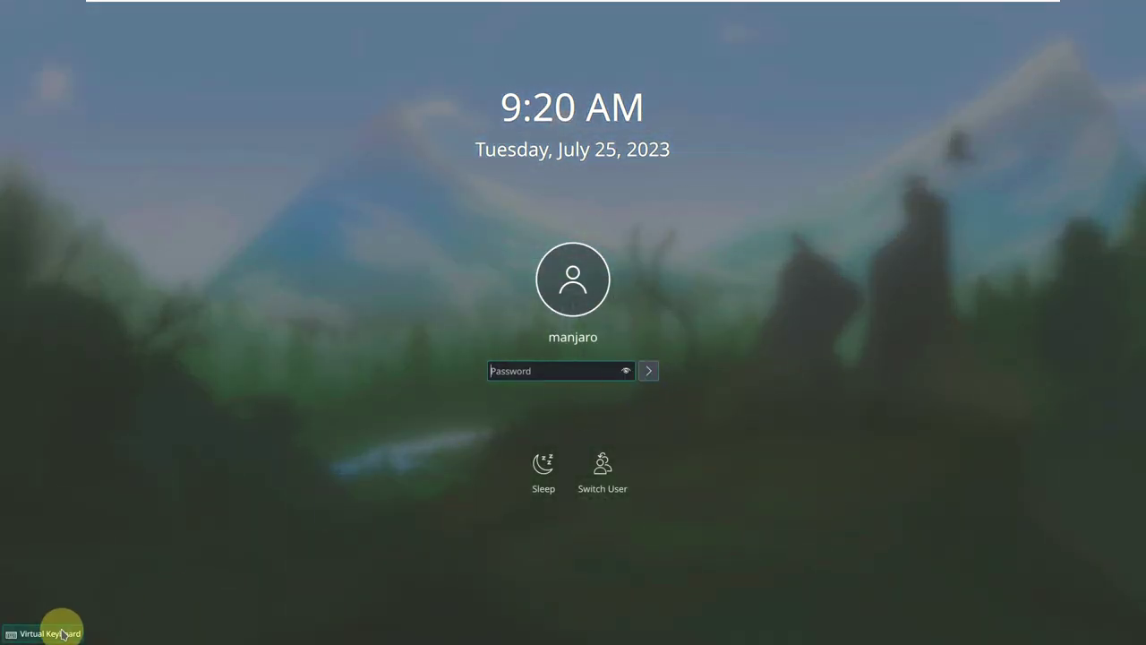
Step: Switch User to the login screen and select Plasma (X11) as the desktop session
{"action": "left_click", "coordinate": [15, 633]}
{"action": "left_click", "coordinate": [1037, 564]}
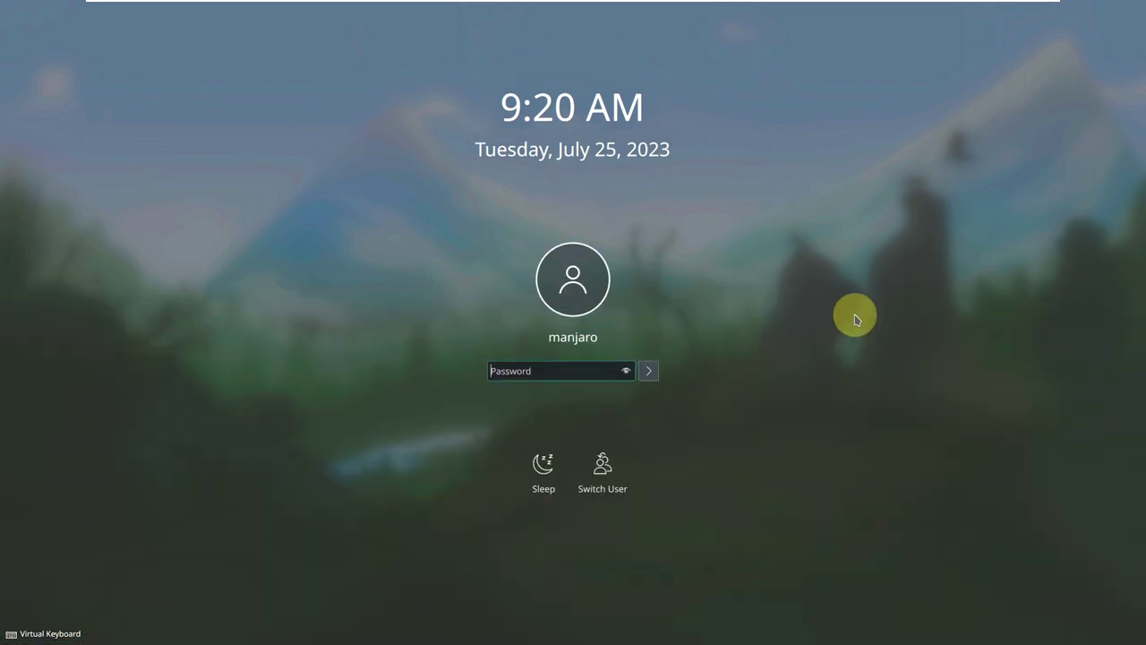
{"action": "left_click", "coordinate": [603, 465]}
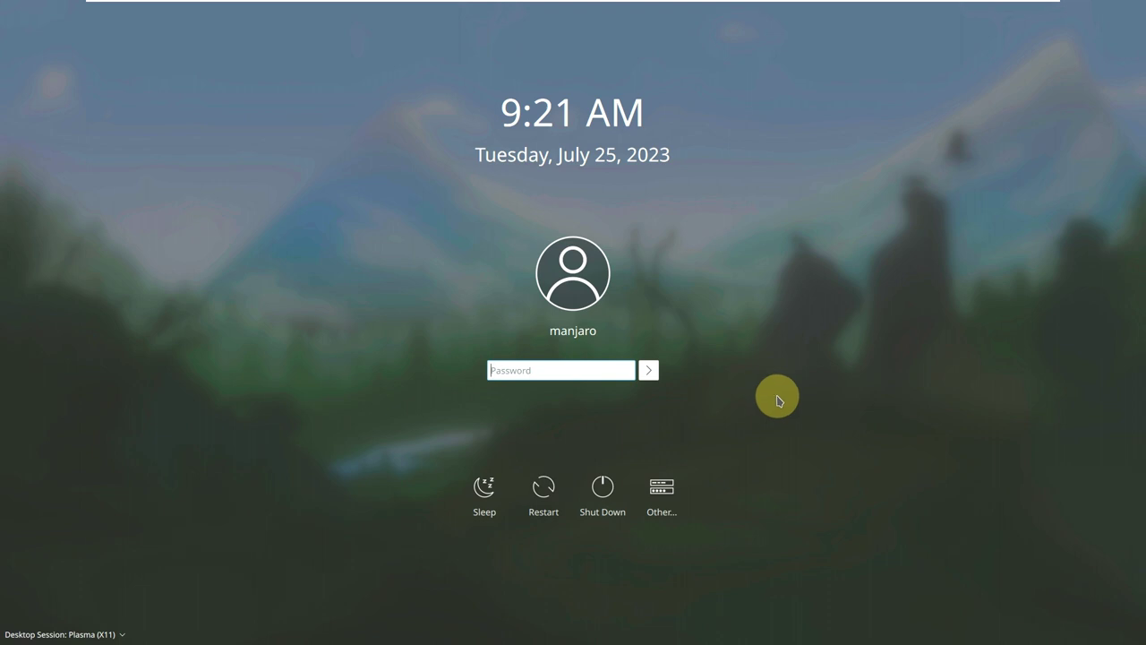
{"action": "left_click", "coordinate": [27, 633]}
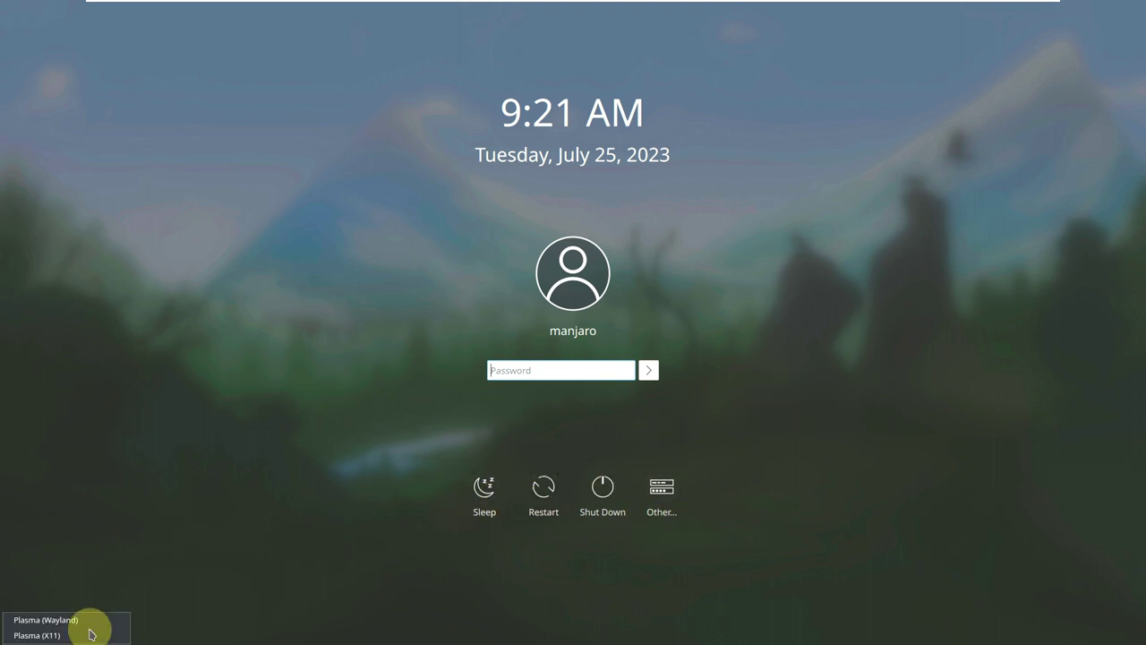
{"action": "left_click", "coordinate": [601, 507]}
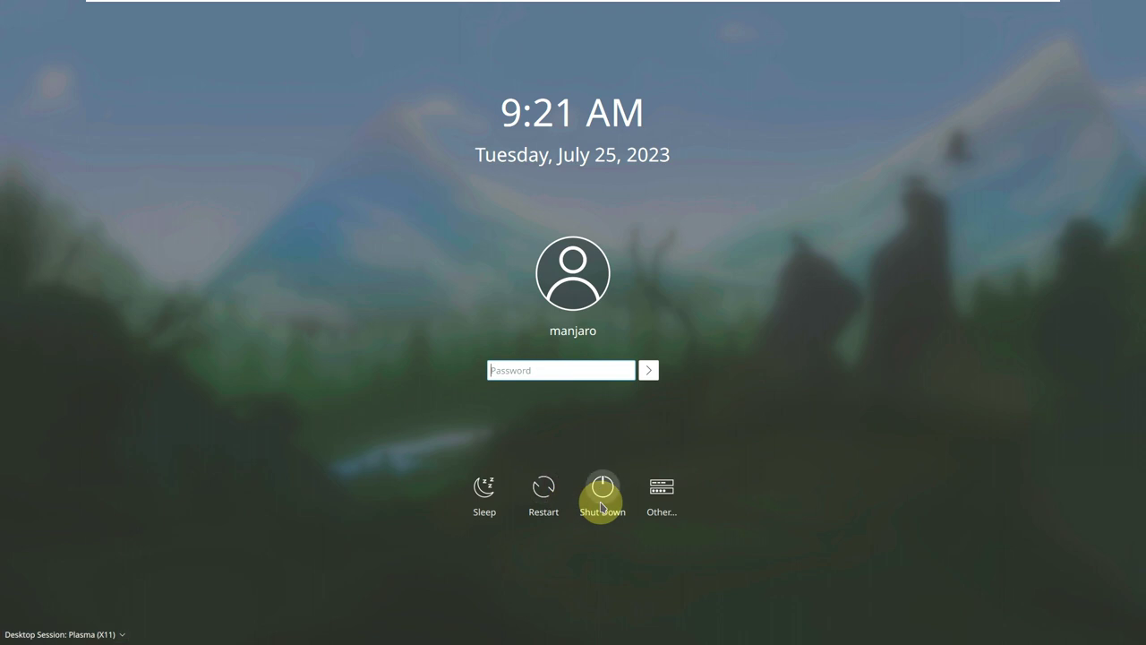